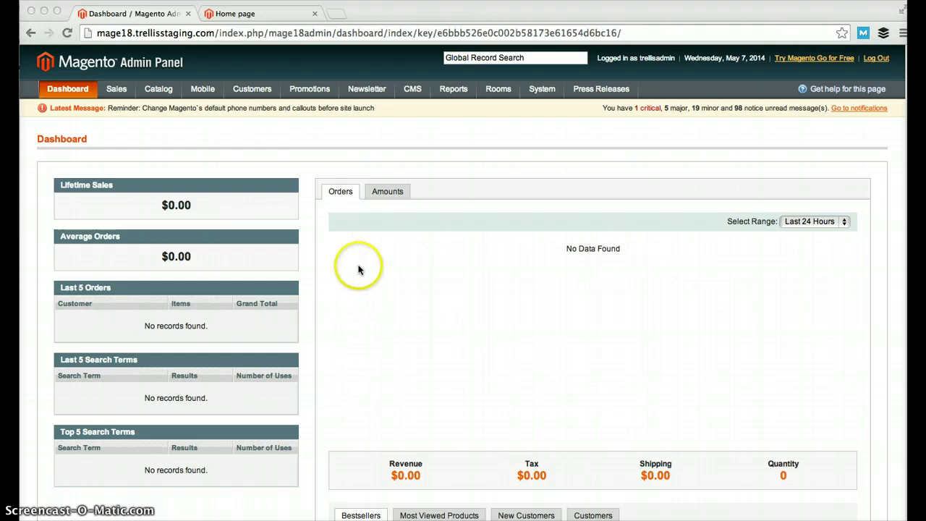
Go to Catalog > Manage Categories to show the store's category tree
click(267, 168)
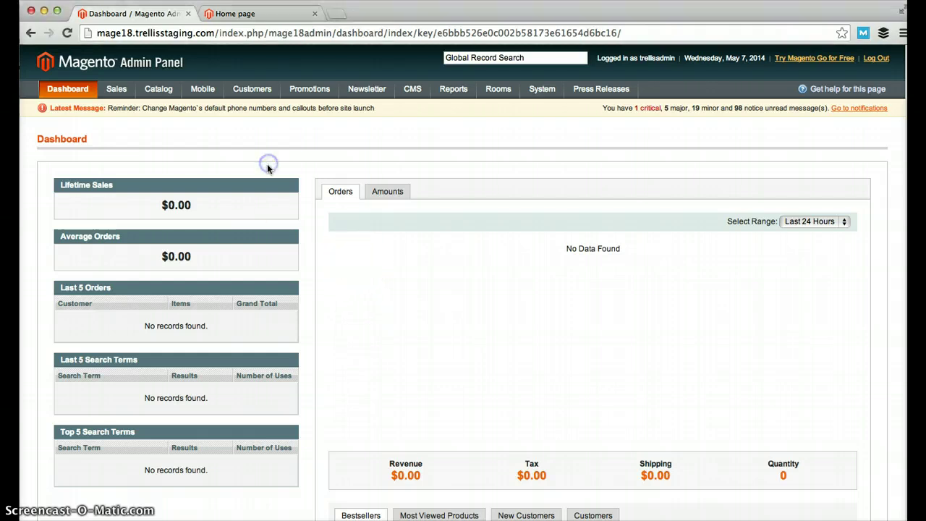
click(228, 166)
scroll(307, 162, down, 5)
scroll(300, 166, up, 5)
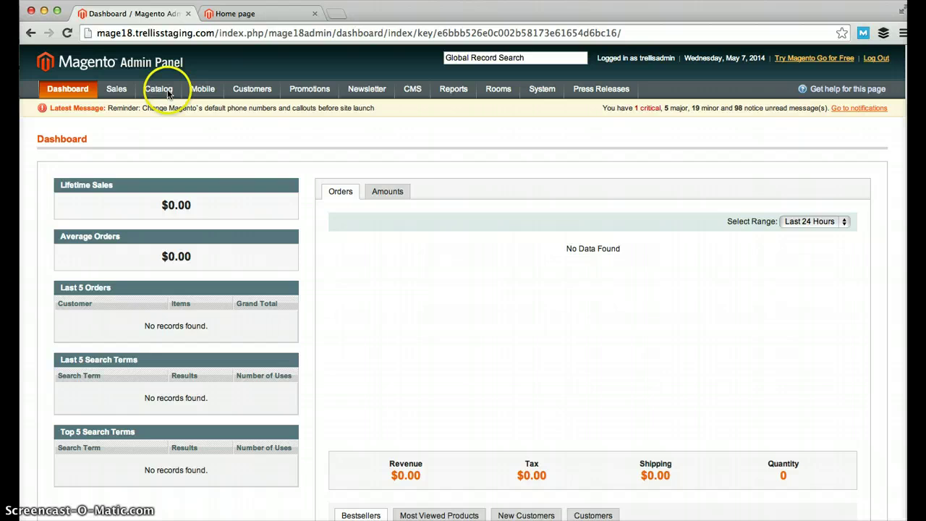
mouse_move(150, 93)
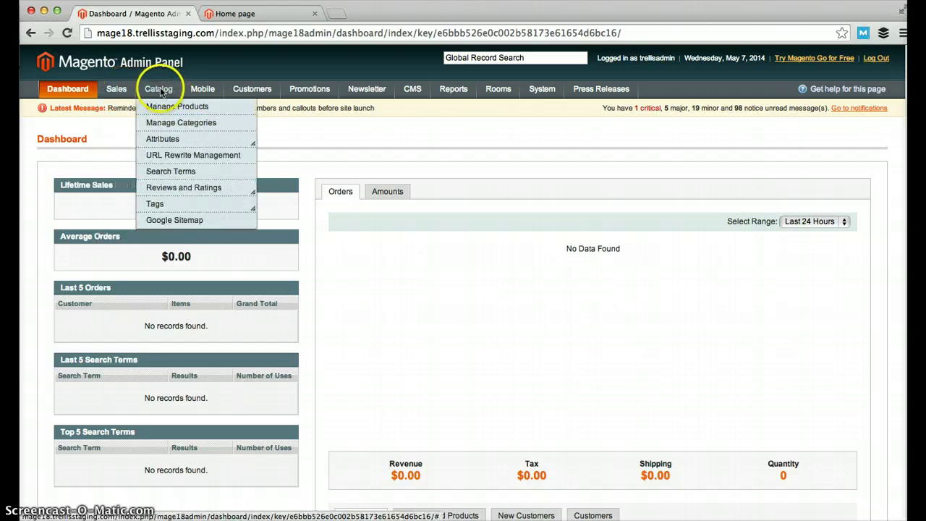
click(168, 125)
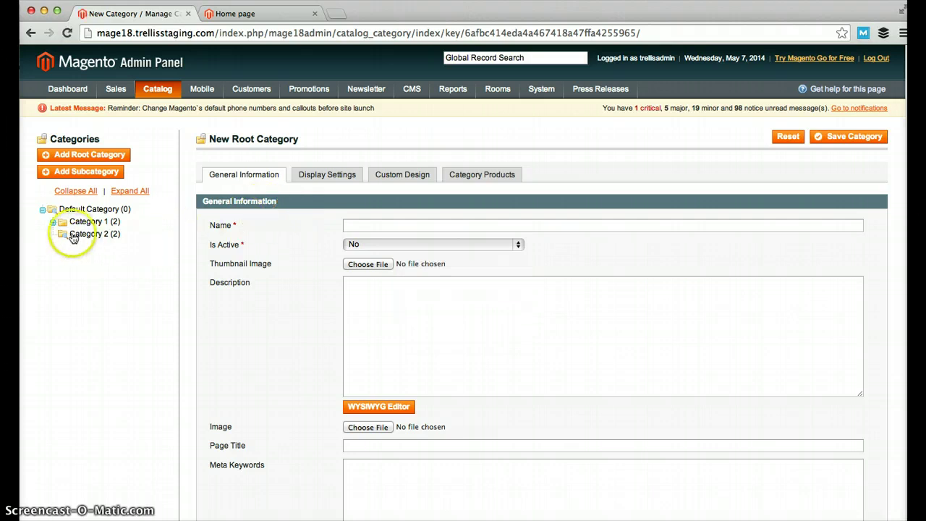
Expand Category 1 in the category tree to reveal Sub Category1
drag(72, 239, 53, 229)
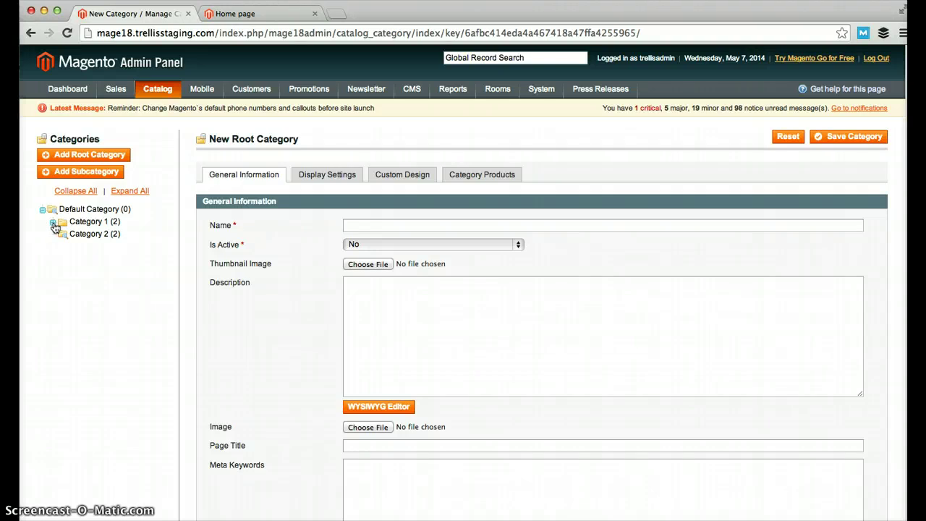
mouse_move(55, 227)
mouse_down()
mouse_move(96, 210)
mouse_move(76, 224)
mouse_move(100, 231)
mouse_up()
click(53, 226)
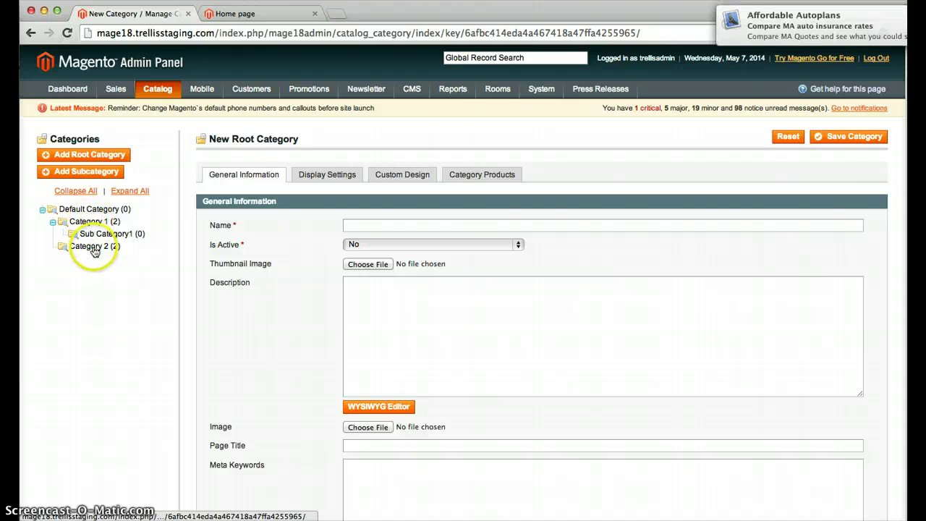
click(242, 13)
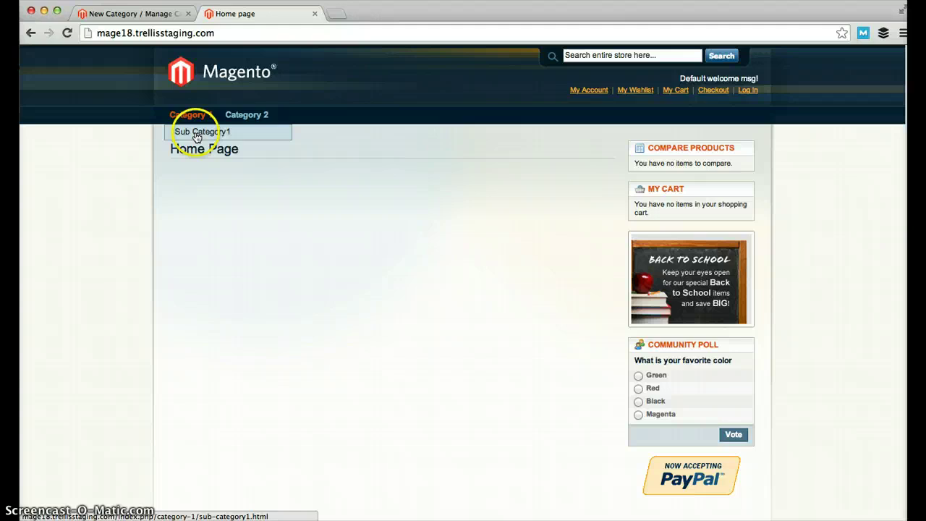
mouse_move(206, 116)
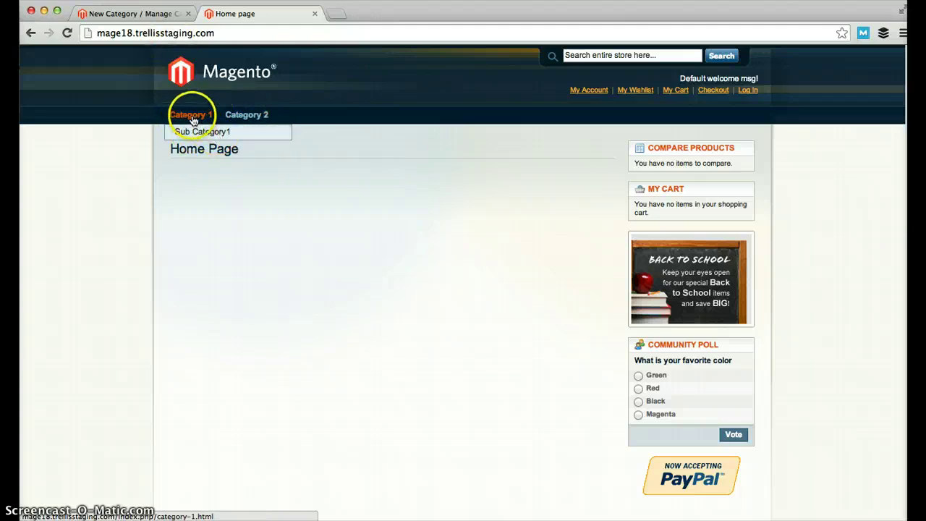
click(149, 14)
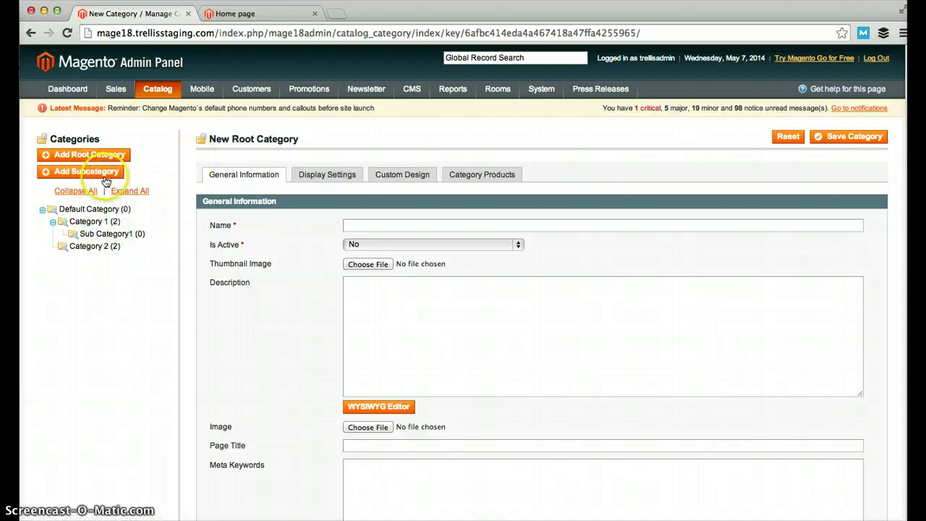
Add a new subcategory under Default Category and name it 'Category 3'
click(98, 211)
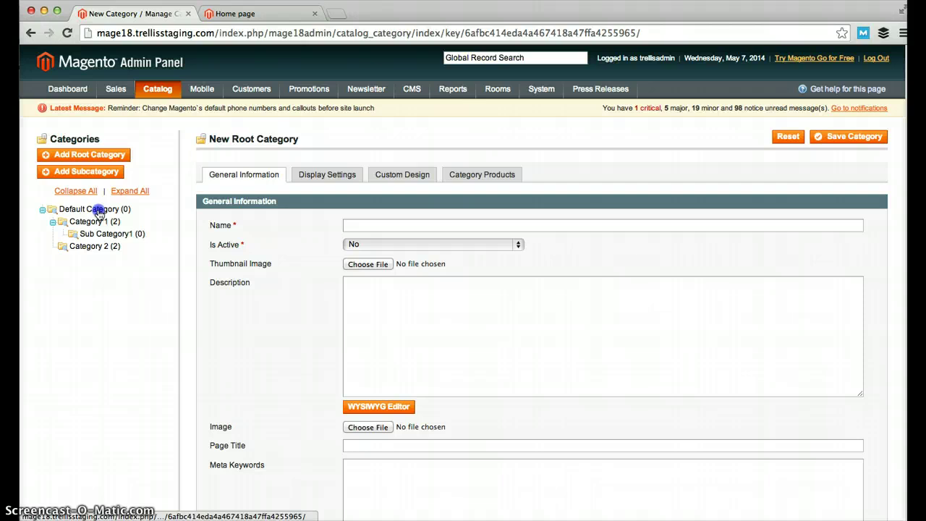
click(105, 173)
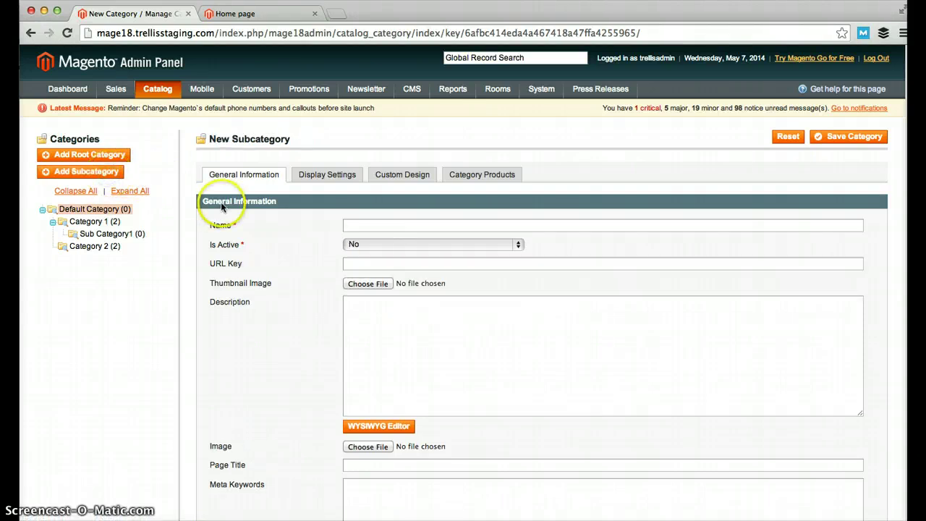
scroll(287, 245, down, 5)
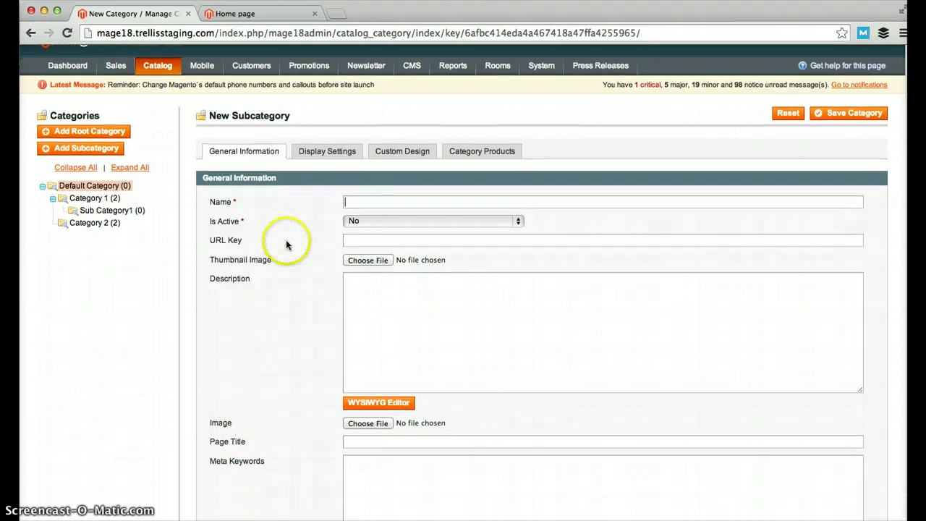
scroll(289, 245, up, 5)
click(354, 226)
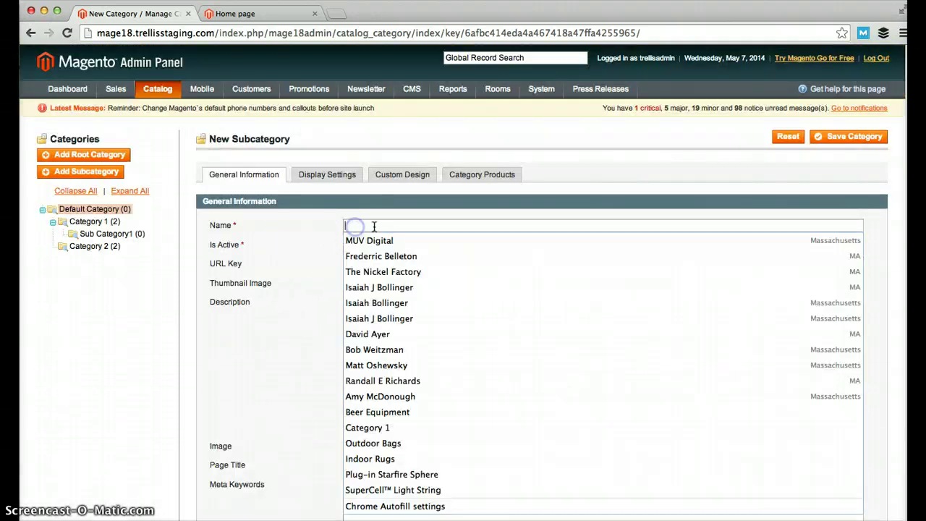
click(361, 225)
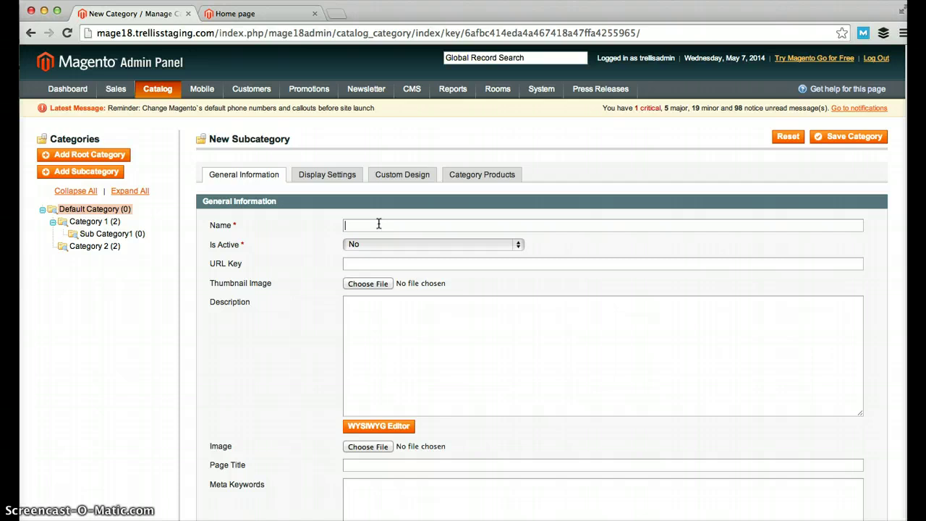
scroll(296, 238, down, 5)
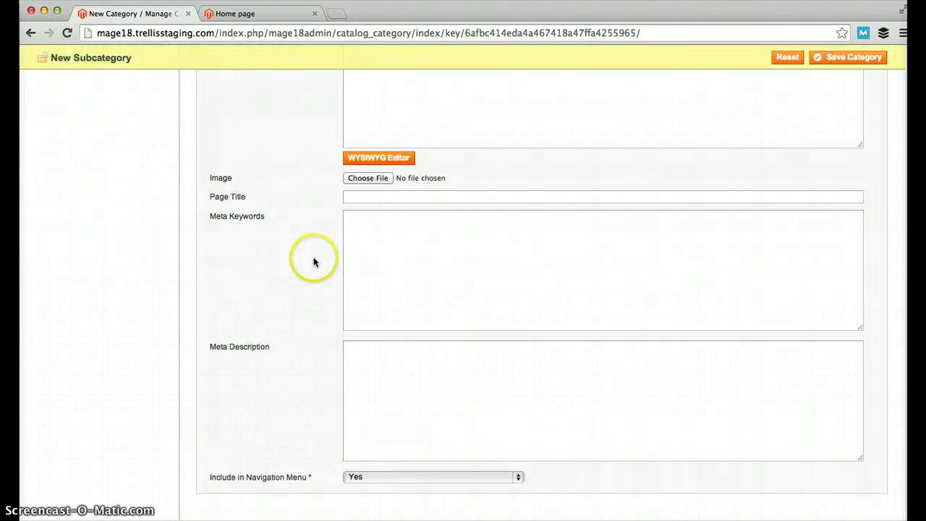
scroll(314, 262, up, 5)
click(353, 226)
click(352, 226)
click(352, 227)
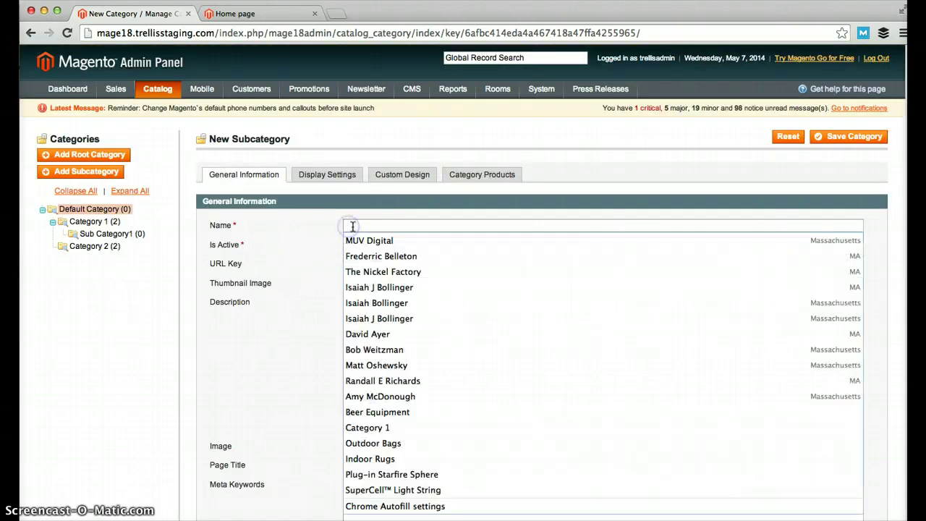
text(Category 3)
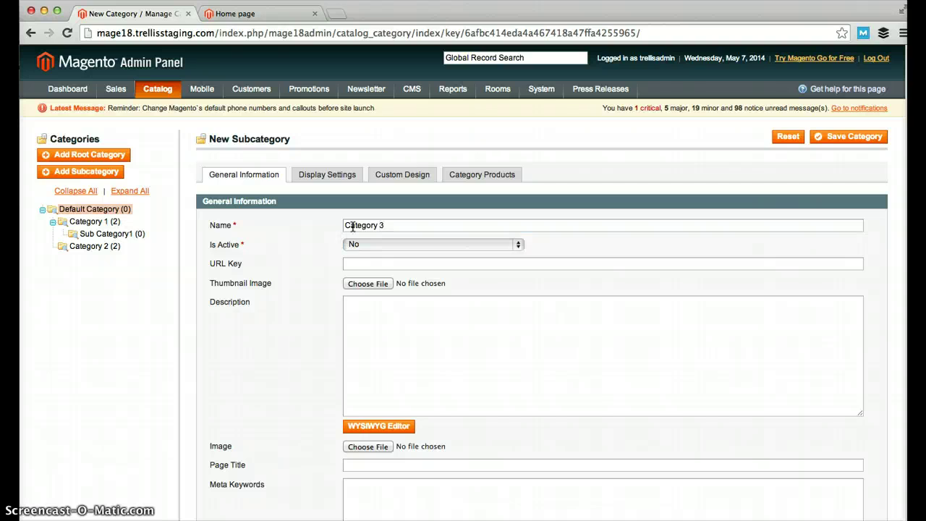
click(345, 263)
Set Is Active to Yes and the URL key to 'category-3'
click(364, 245)
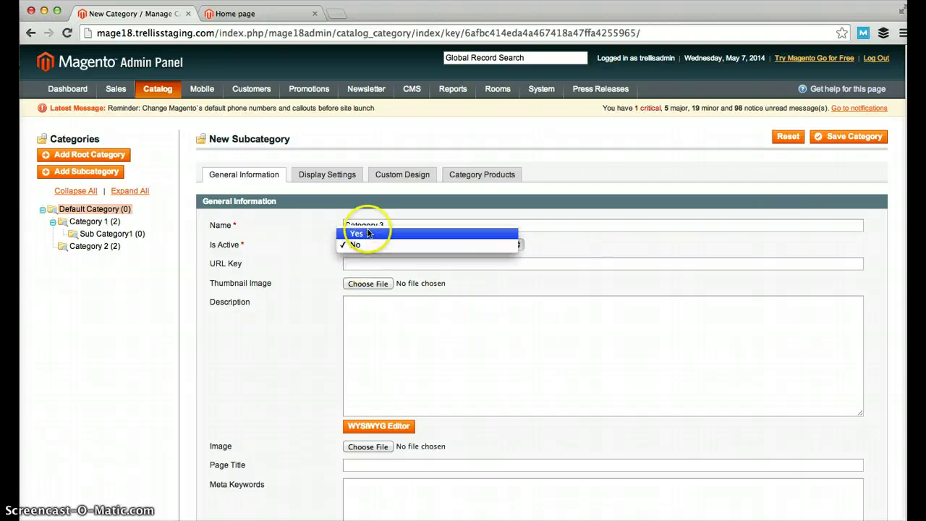
click(358, 234)
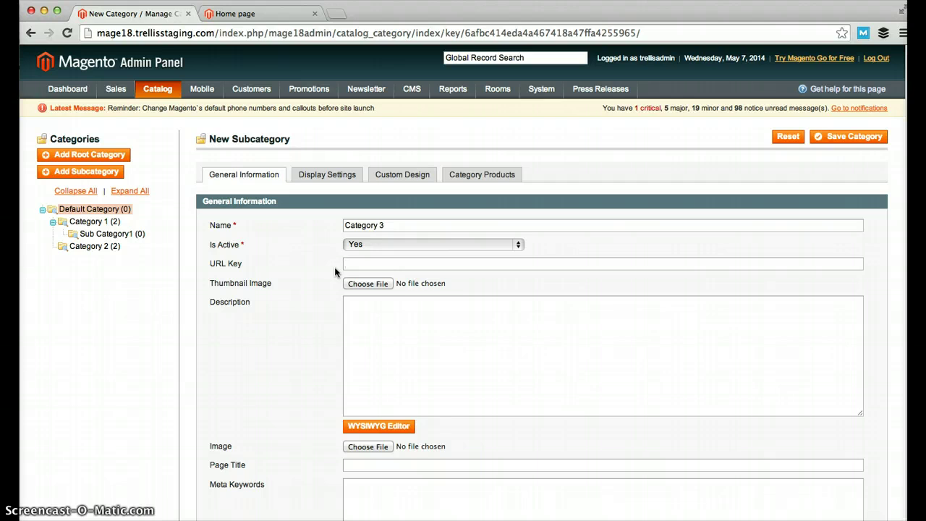
click(232, 14)
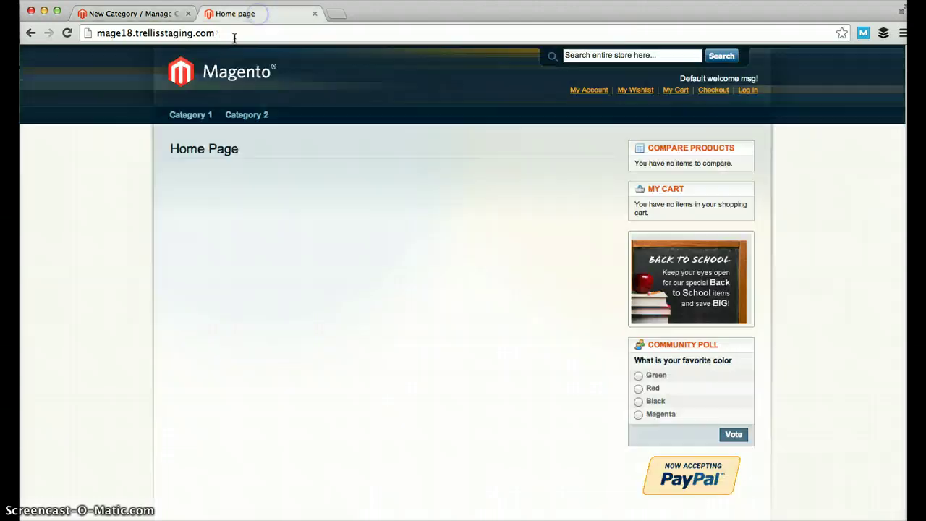
click(162, 19)
click(353, 264)
click(326, 259)
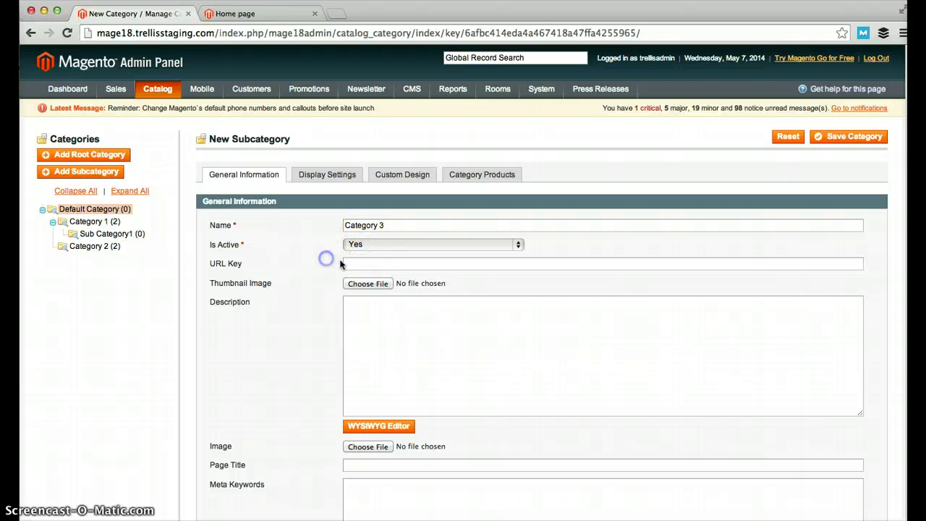
click(354, 263)
text(cate)
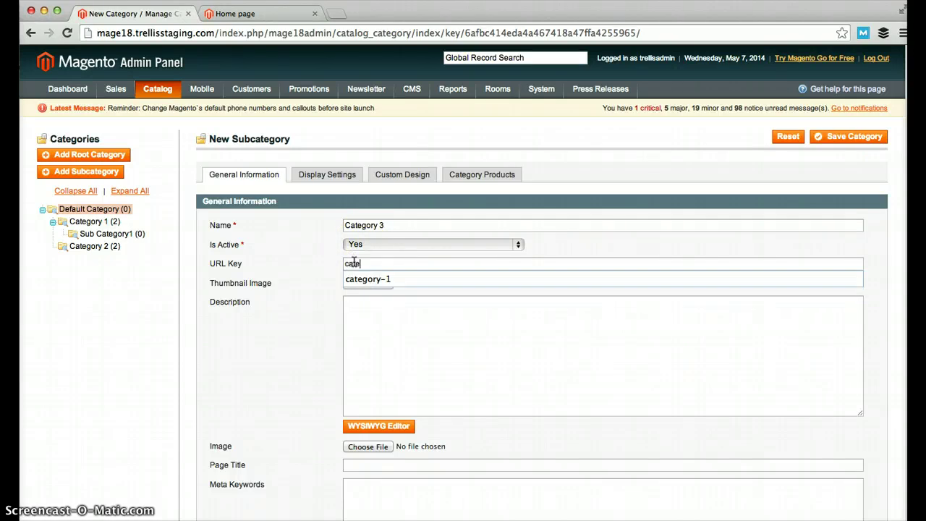
text(gory-3)
scroll(291, 297, down, 1)
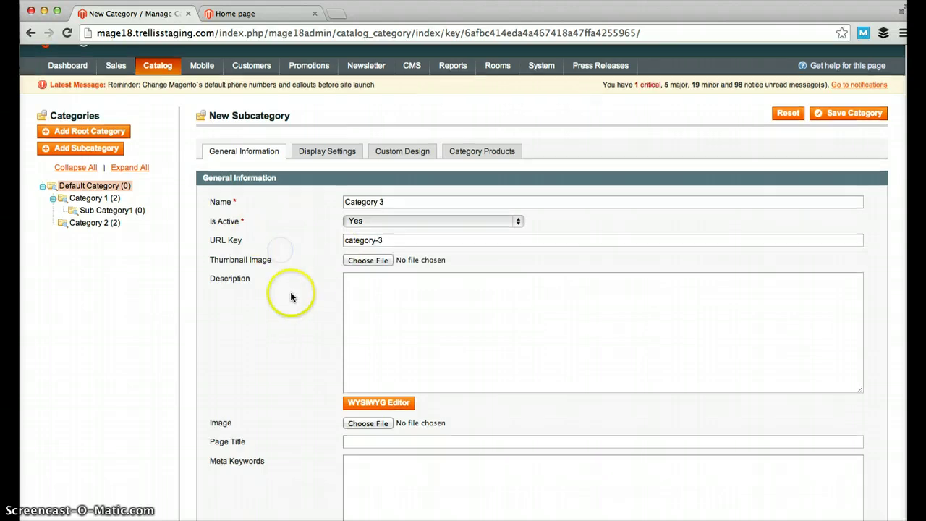
scroll(296, 283, down, 10)
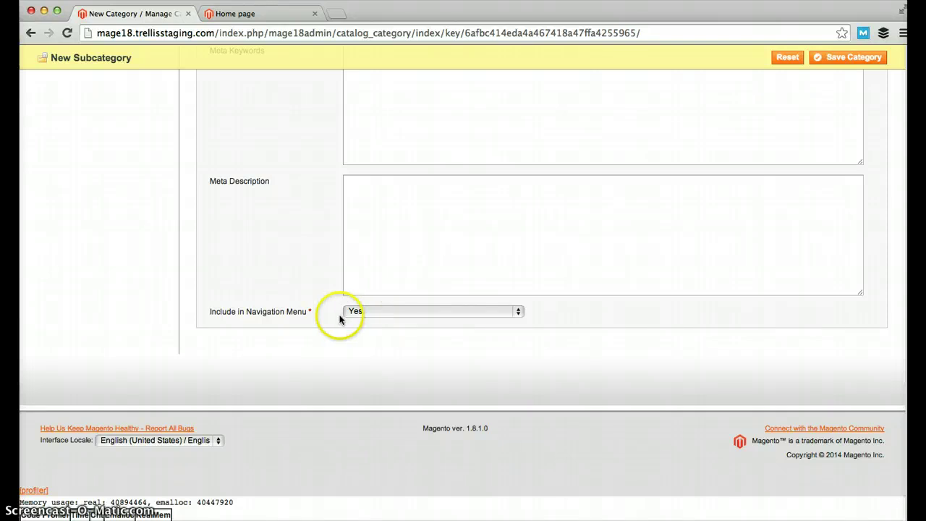
scroll(297, 275, up, 10)
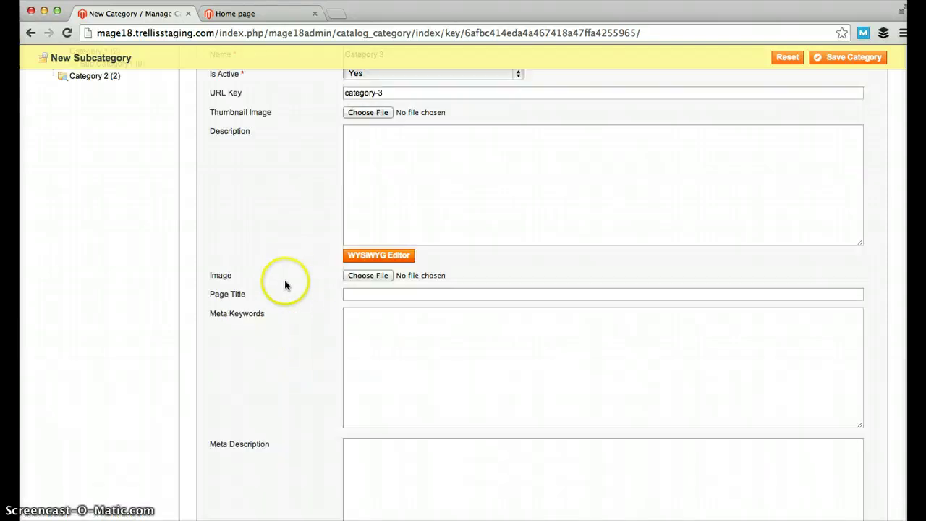
Save Category 3, then reload the storefront home page to see it in the navigation
click(843, 137)
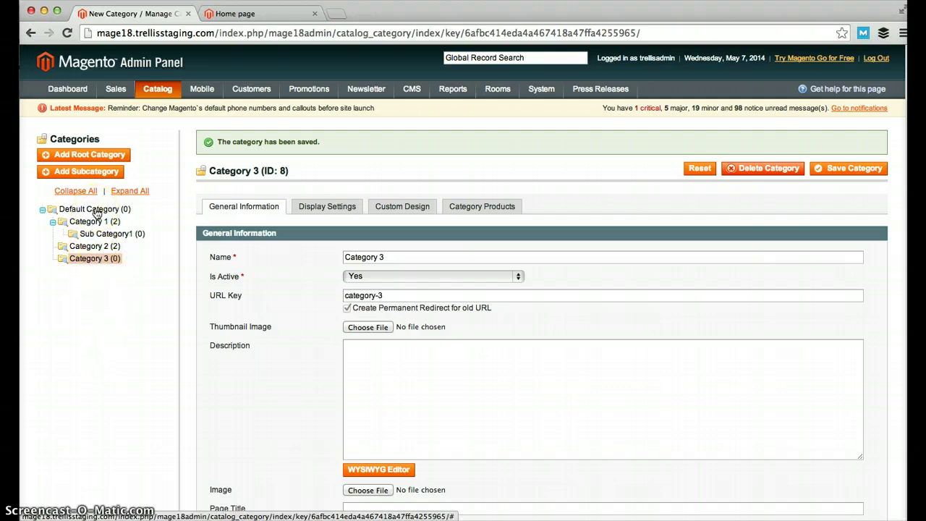
click(239, 13)
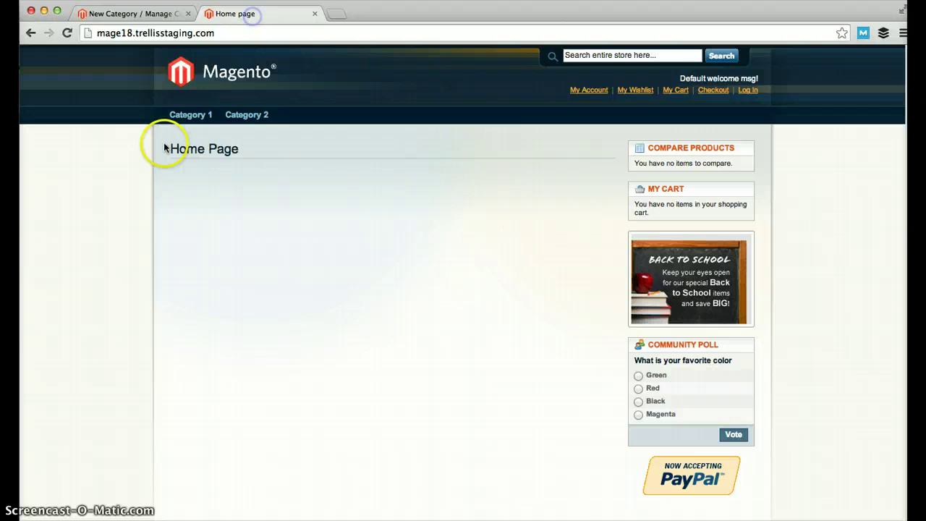
right_click(124, 144)
click(147, 174)
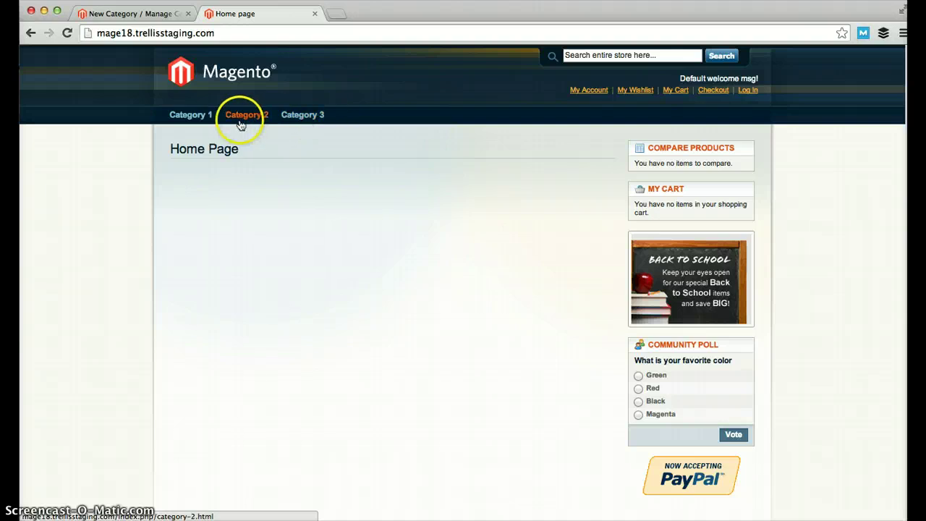
Return to the saved Category 3 in admin and review its General Information fields
click(168, 20)
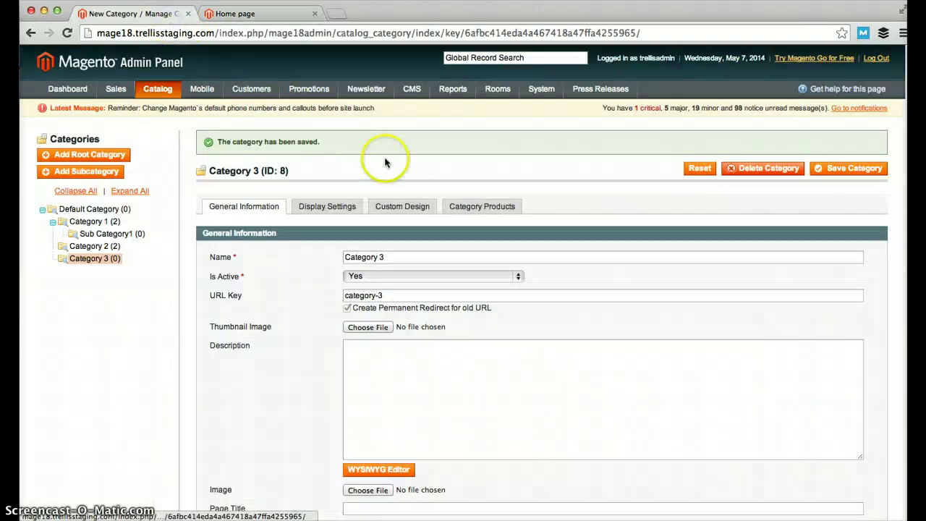
scroll(279, 217, down, 5)
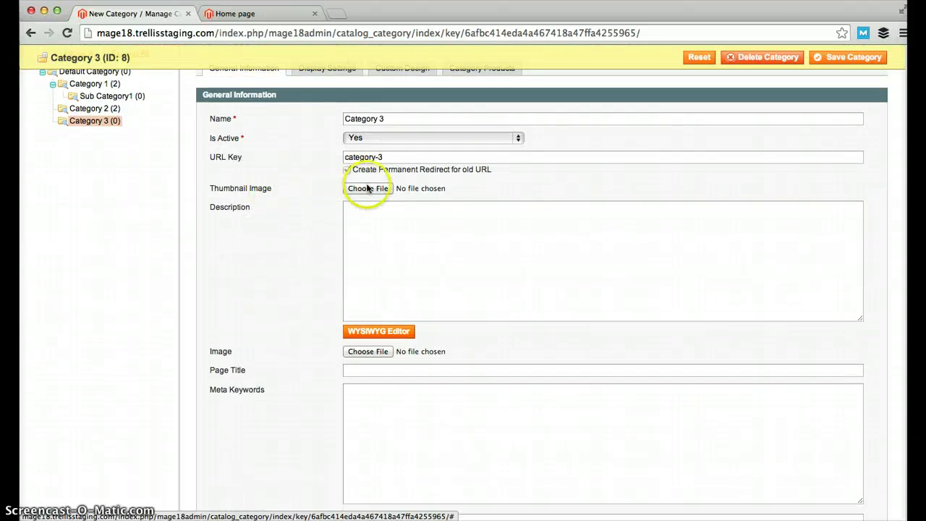
scroll(340, 205, down, 2)
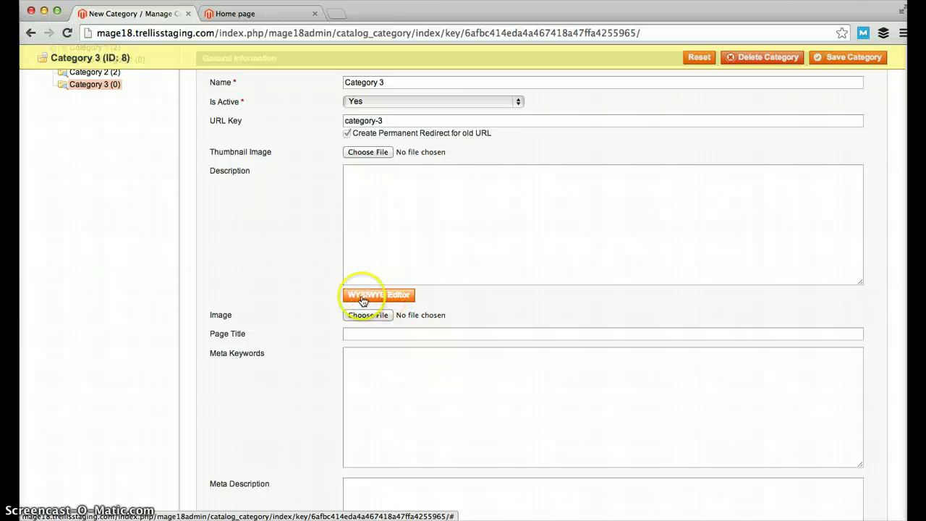
scroll(318, 293, down, 1)
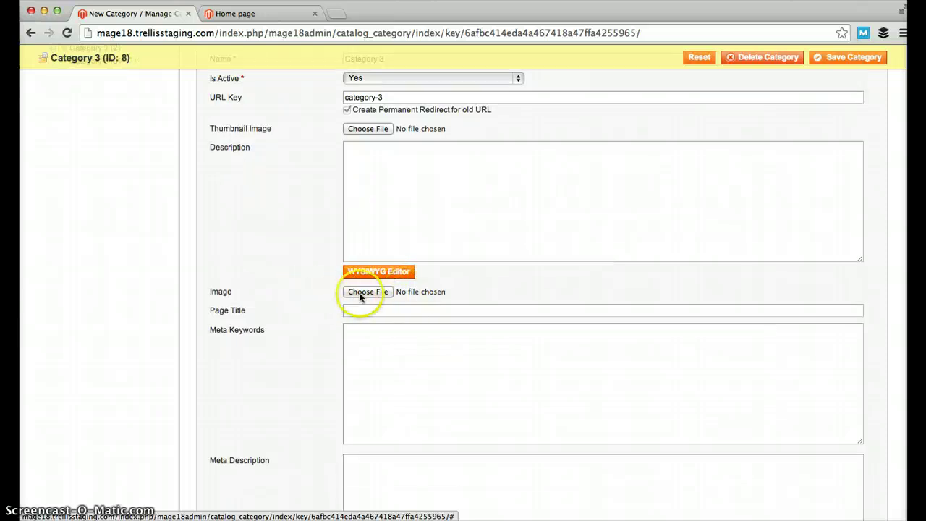
scroll(325, 260, down, 1)
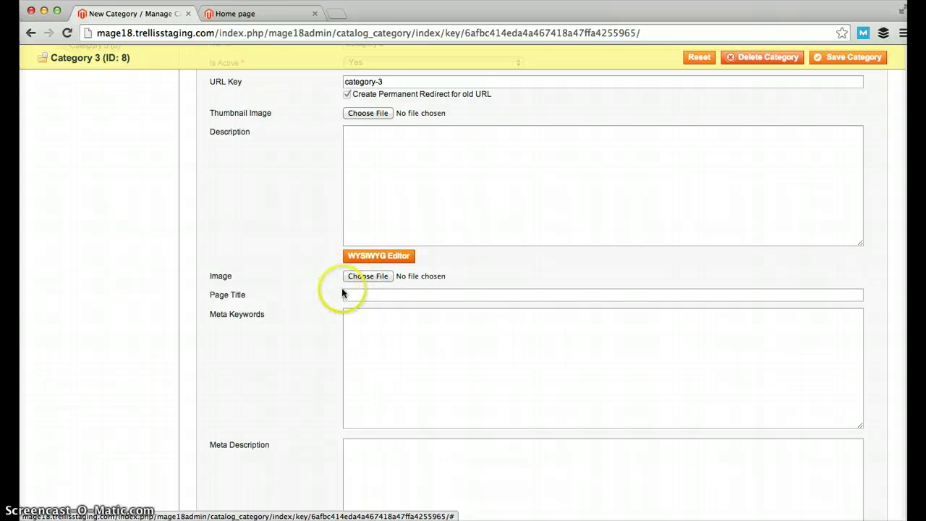
scroll(354, 282, down, 1)
scroll(362, 311, down, 1)
scroll(373, 331, down, 4)
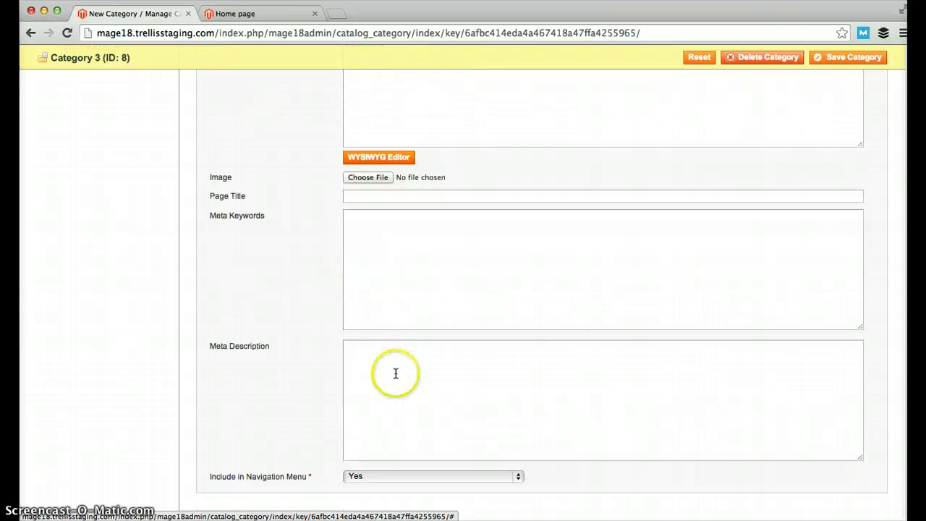
click(368, 226)
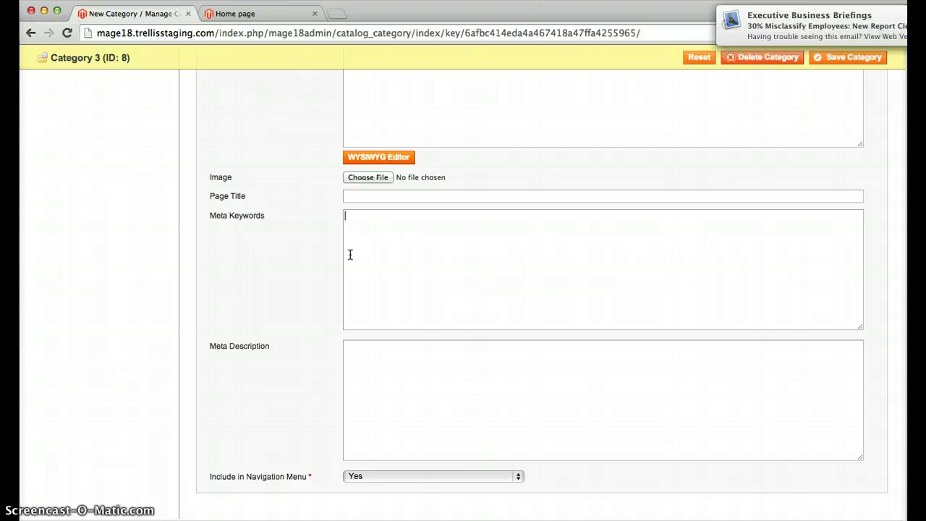
scroll(347, 268, up, 5)
scroll(242, 304, down, 6)
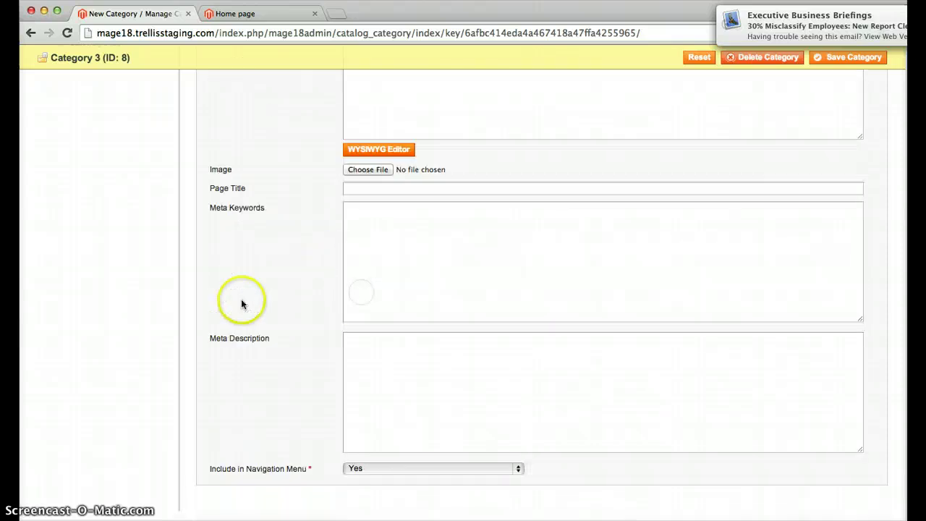
scroll(243, 304, down, 3)
click(322, 206)
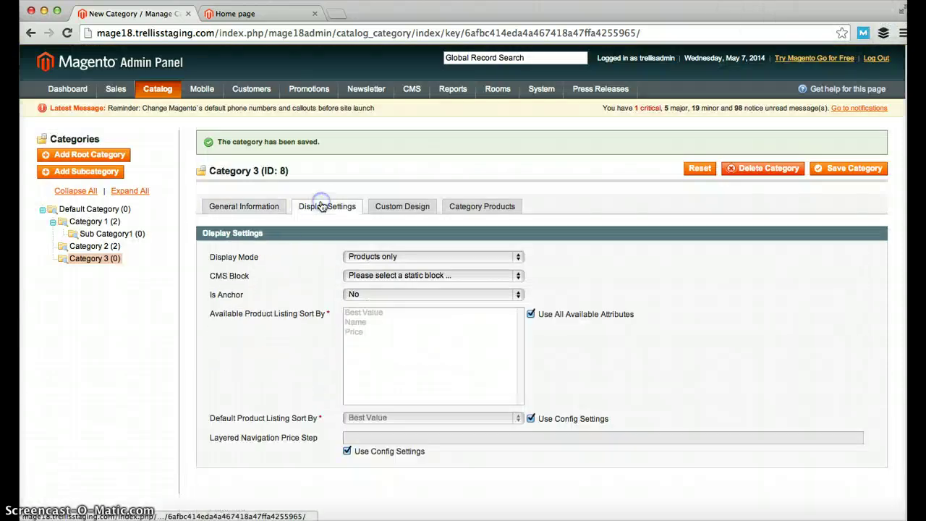
scroll(304, 249, down, 3)
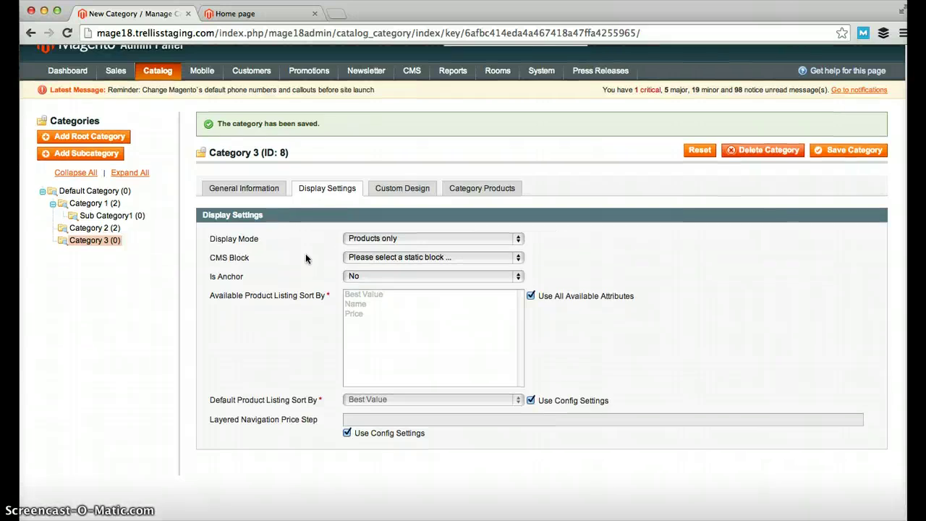
click(369, 240)
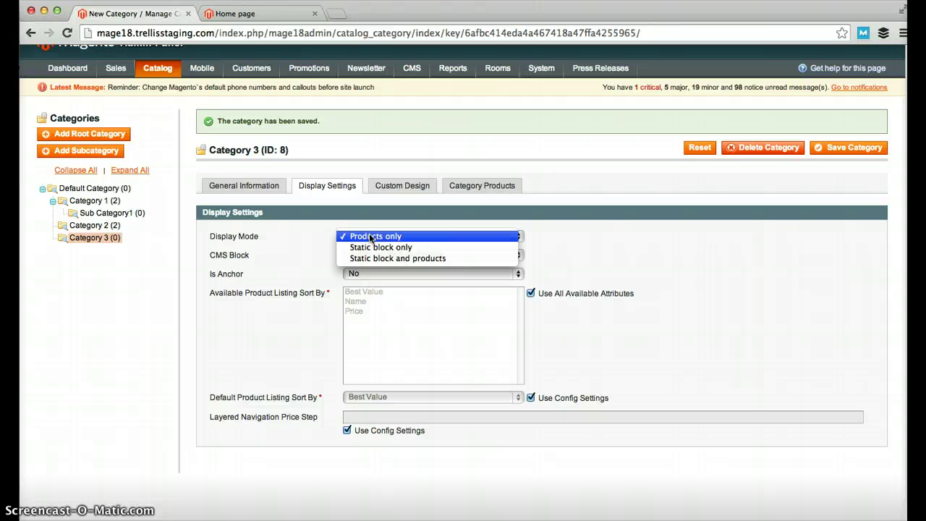
click(384, 258)
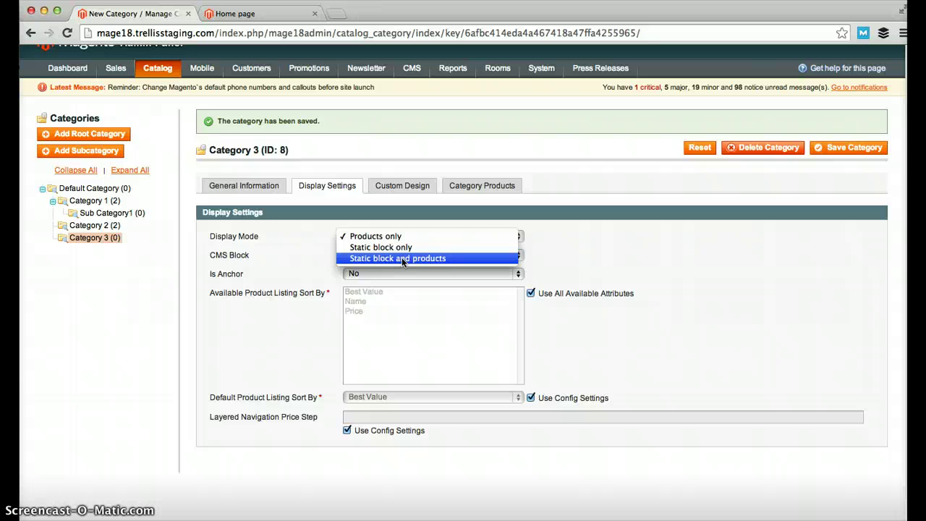
click(378, 259)
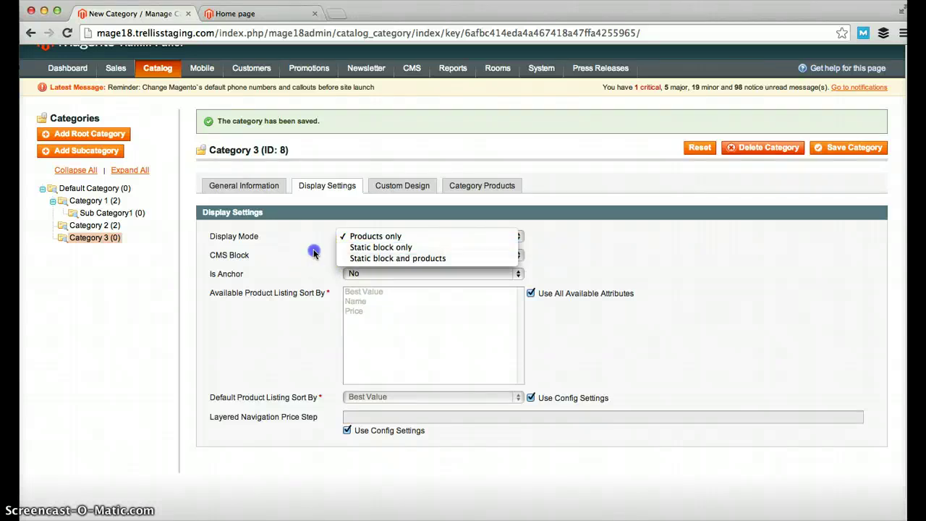
click(313, 249)
click(363, 242)
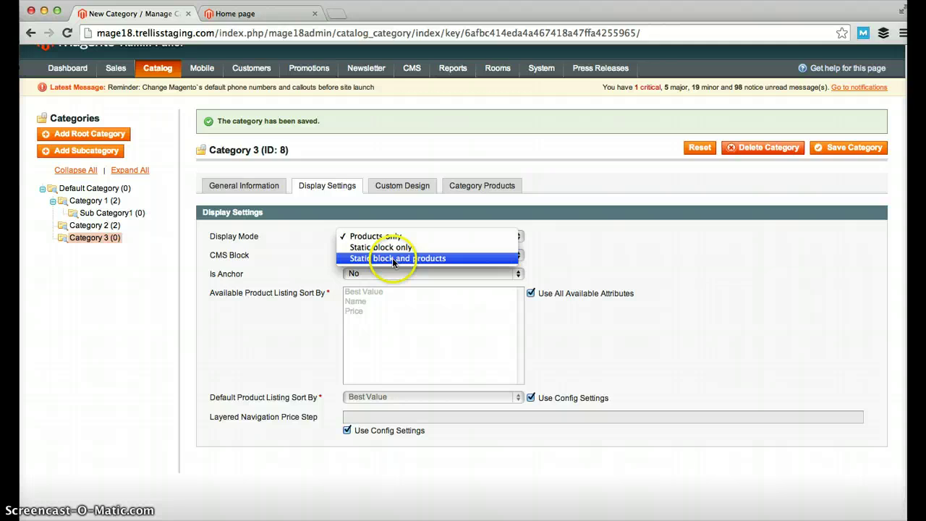
click(307, 233)
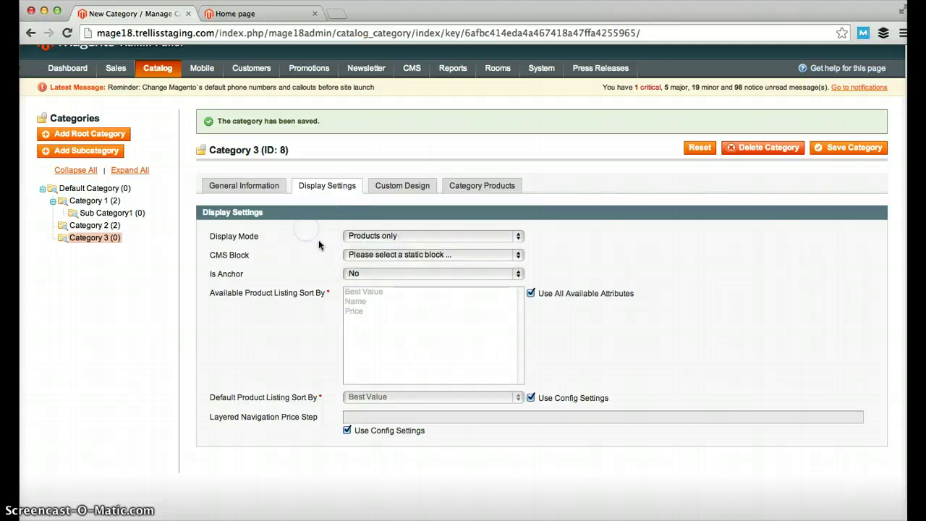
scroll(319, 245, down, 1)
click(353, 229)
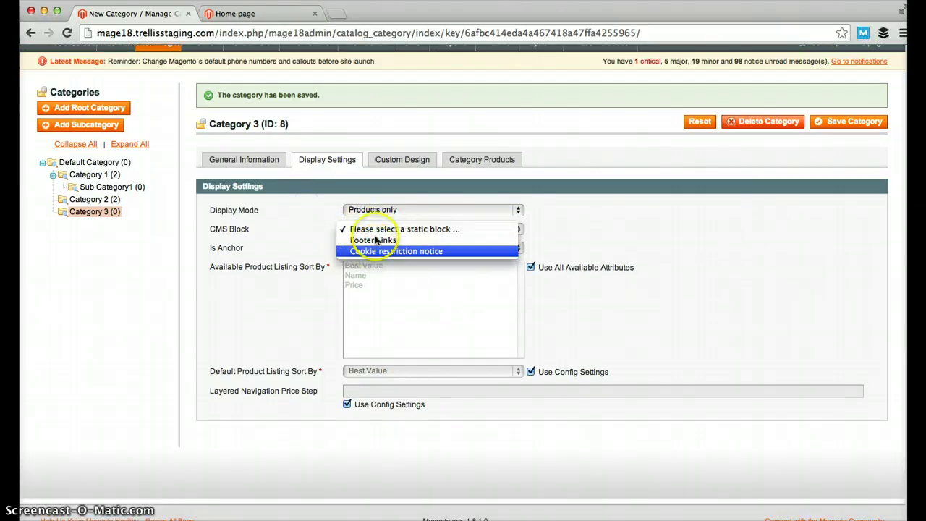
click(310, 234)
click(353, 228)
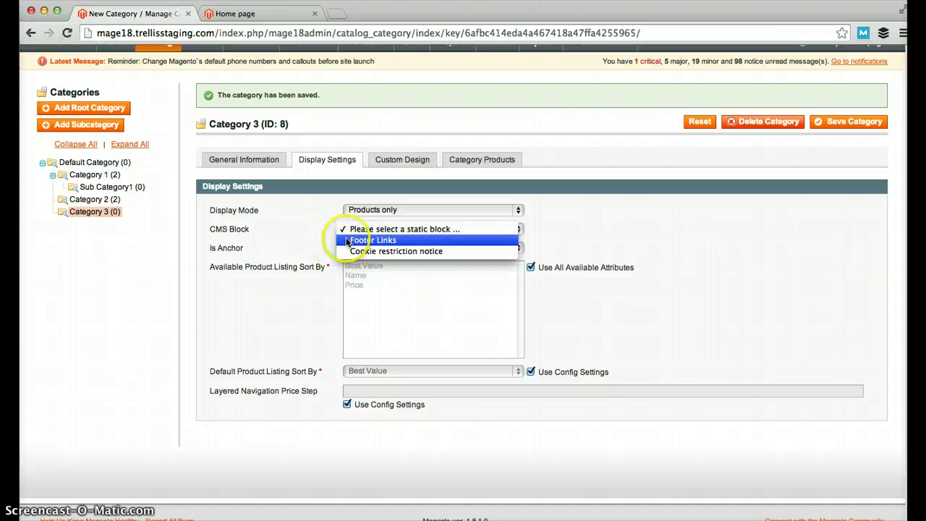
click(314, 222)
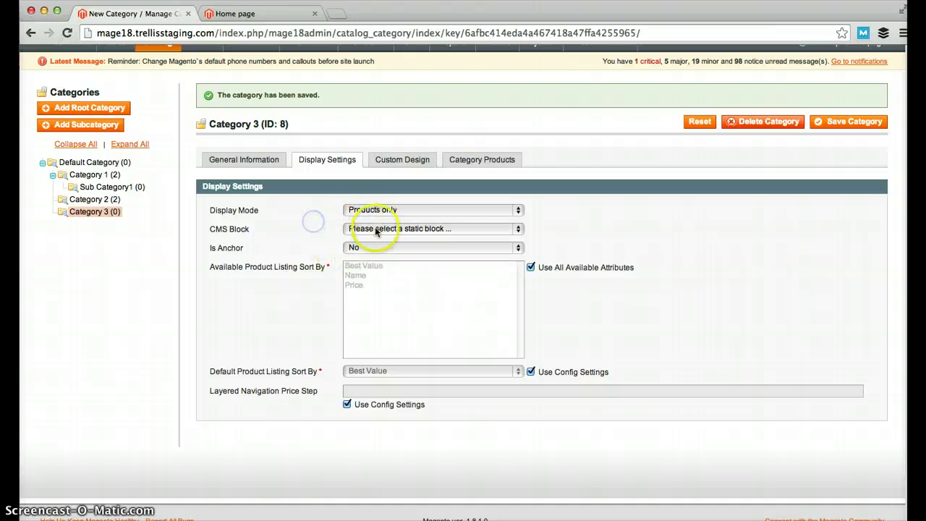
scroll(365, 232, down, 1)
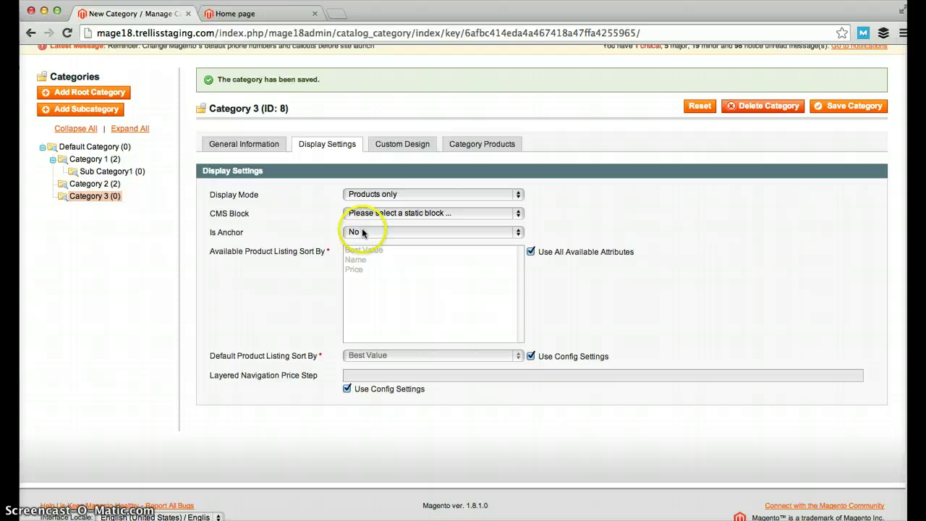
click(369, 233)
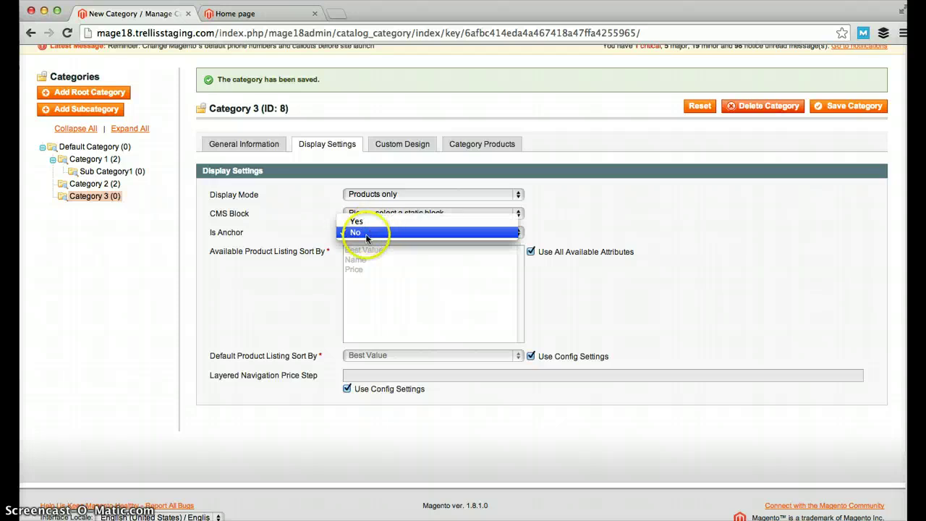
click(303, 232)
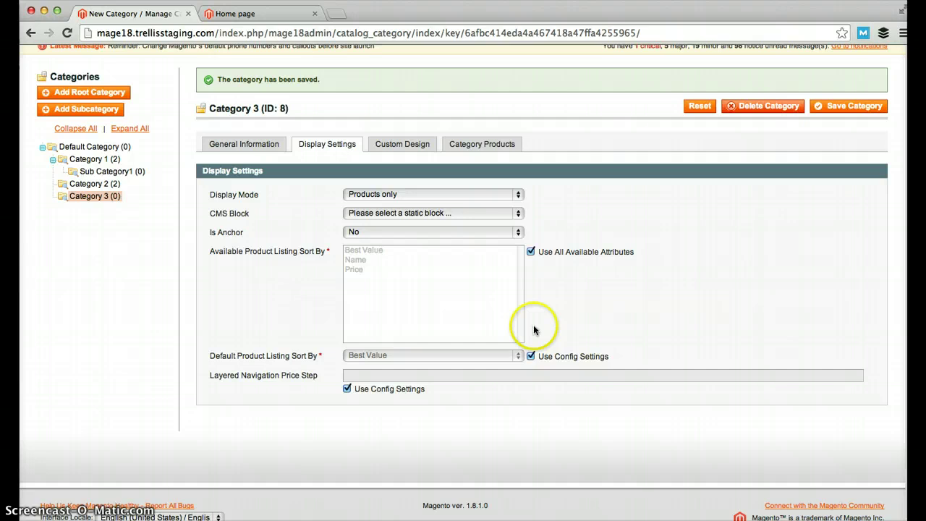
click(531, 252)
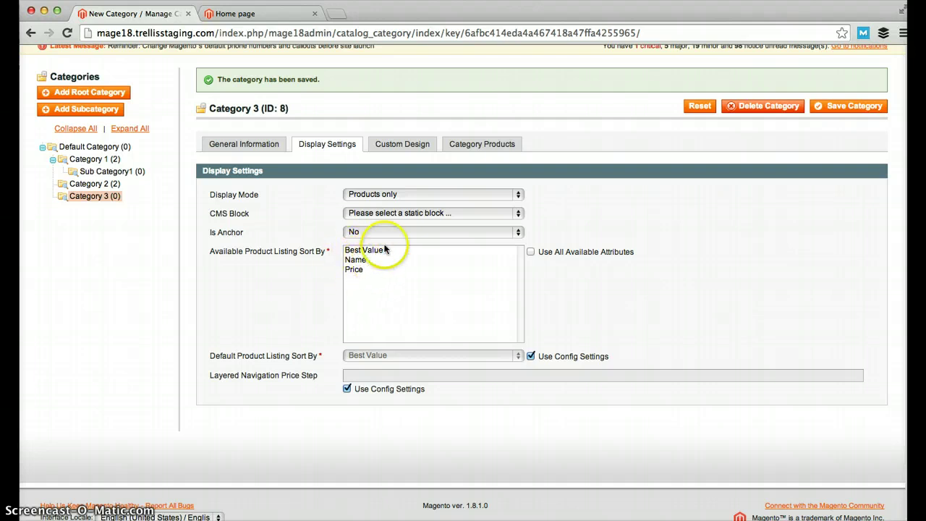
click(531, 252)
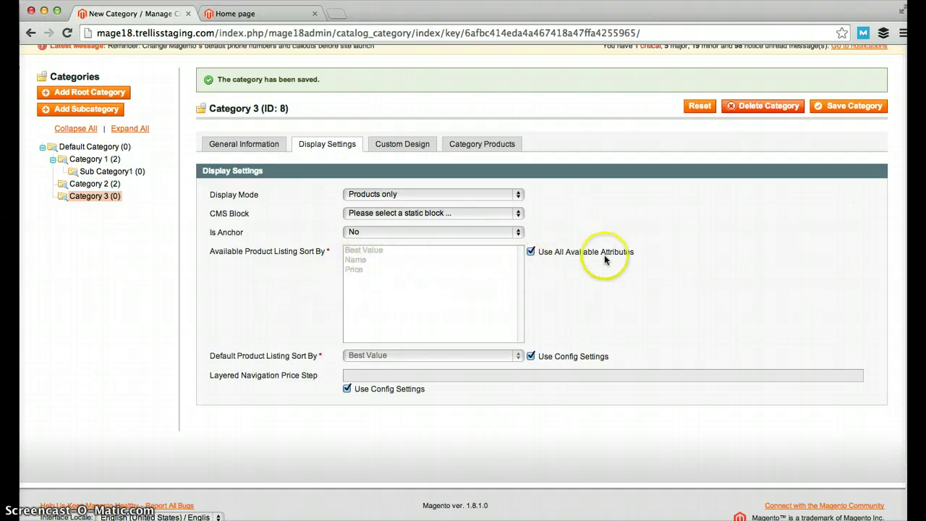
Keep Default Product Listing Sort By on Use Config Settings, then view Category 3's Custom Design settings
scroll(478, 304, down, 1)
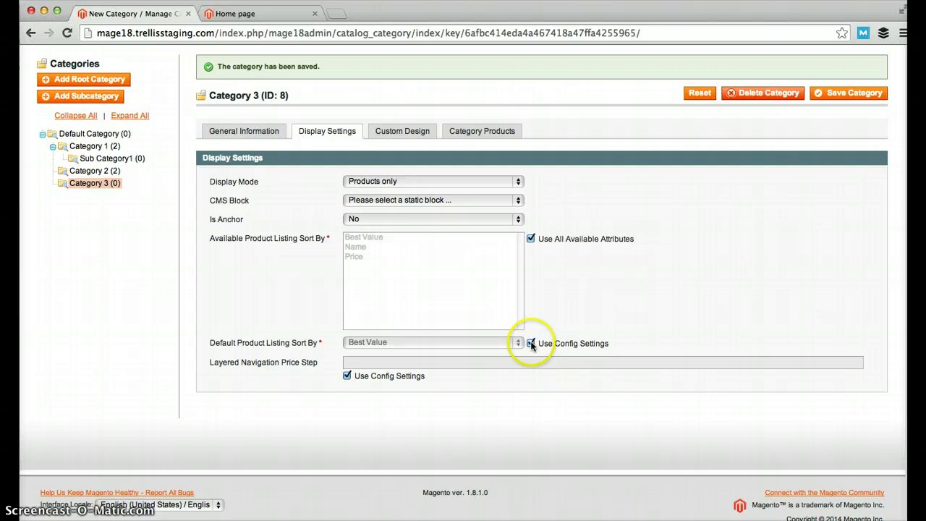
click(531, 344)
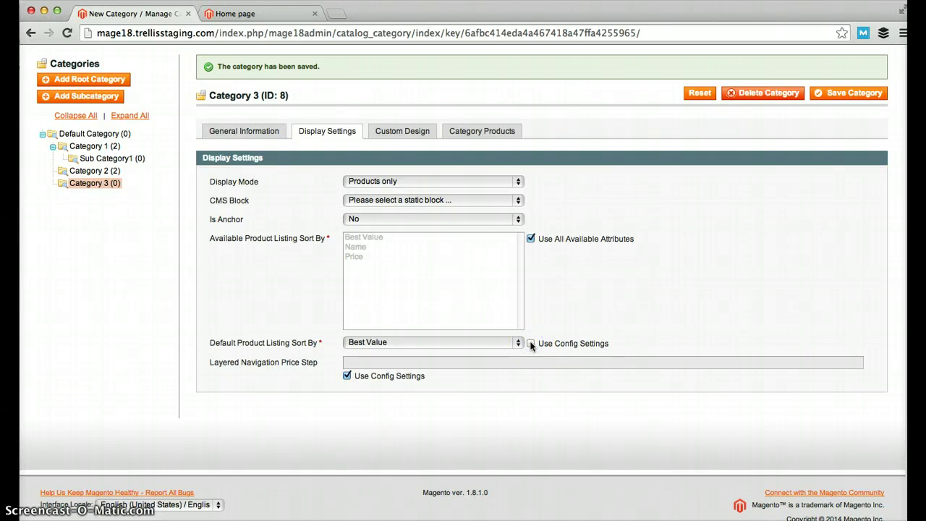
click(531, 343)
click(354, 364)
click(299, 362)
click(404, 130)
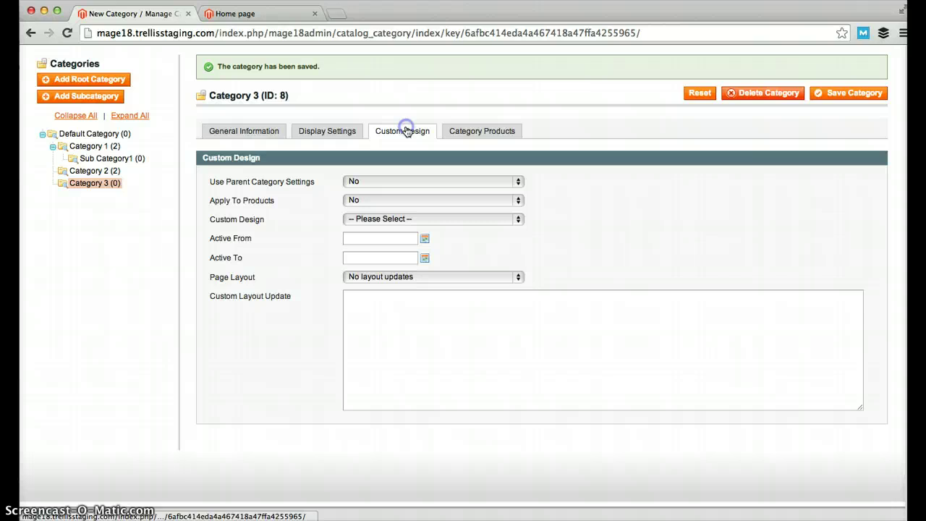
click(371, 187)
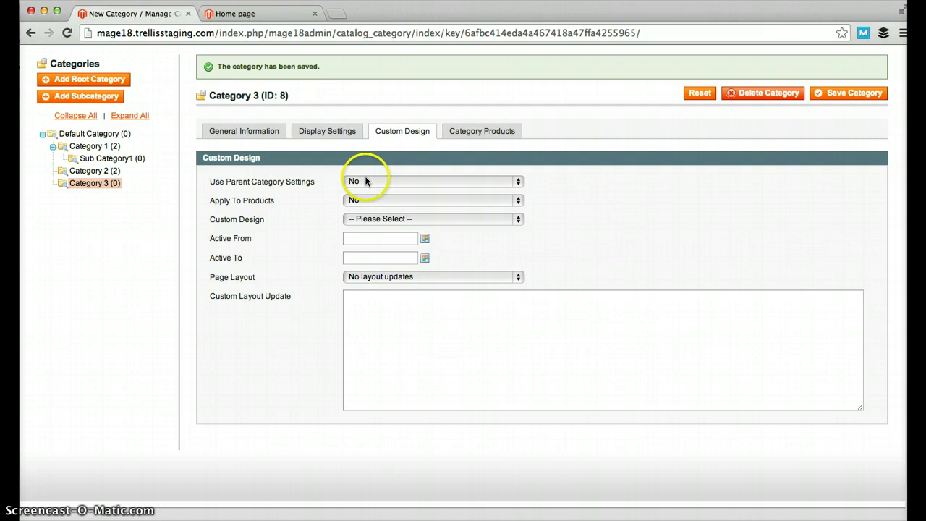
click(364, 181)
click(304, 184)
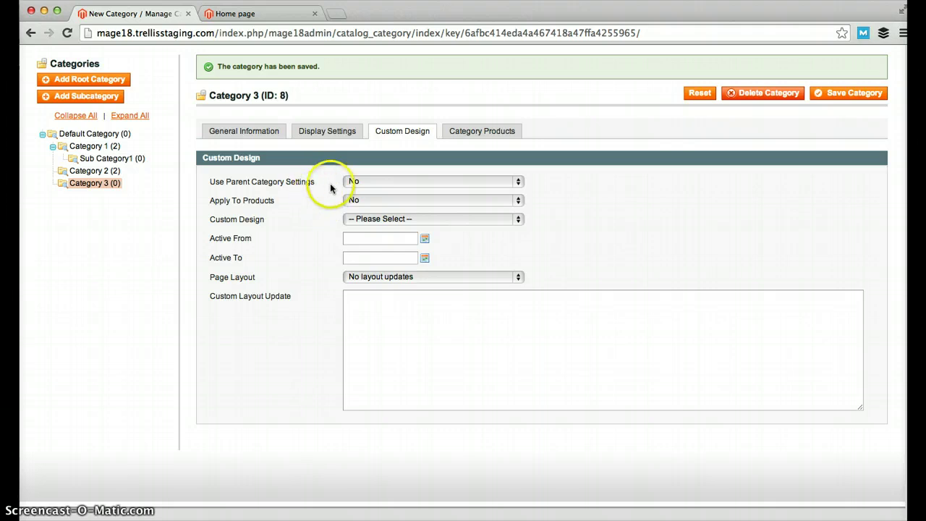
click(376, 181)
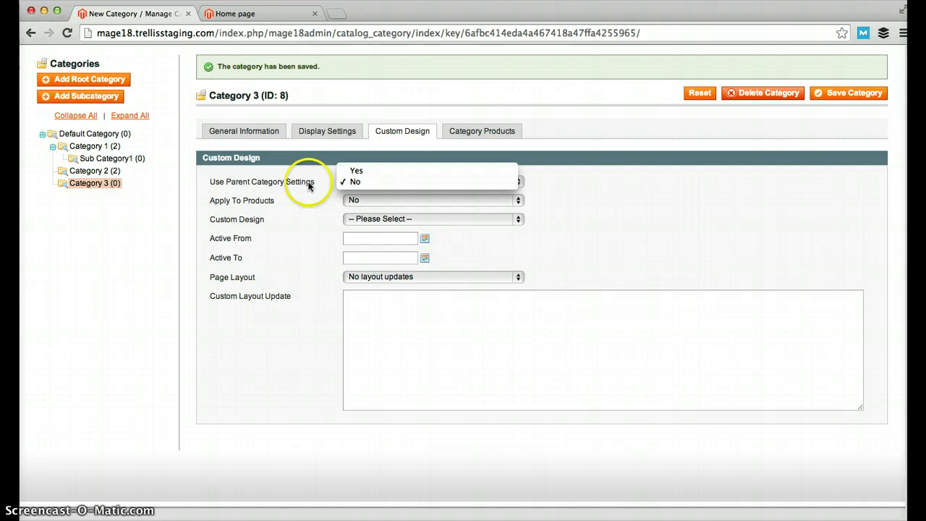
click(308, 182)
click(380, 200)
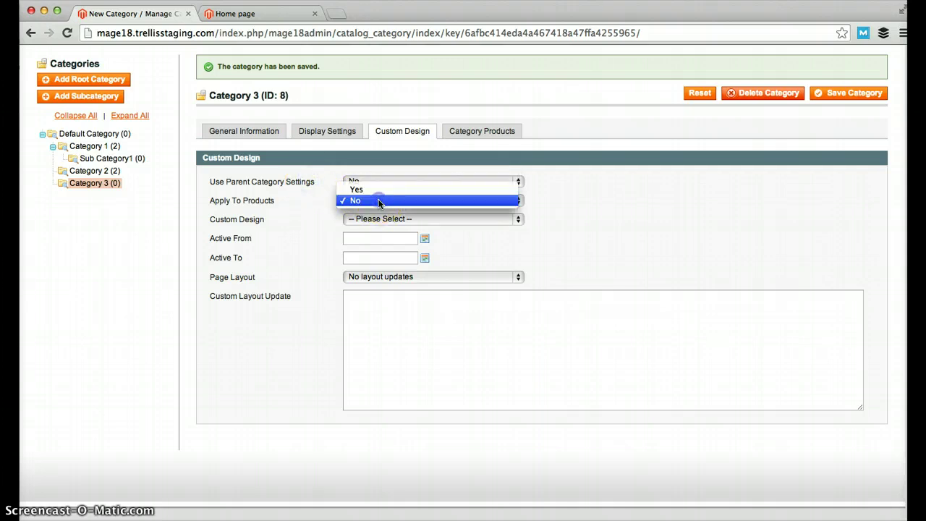
click(284, 205)
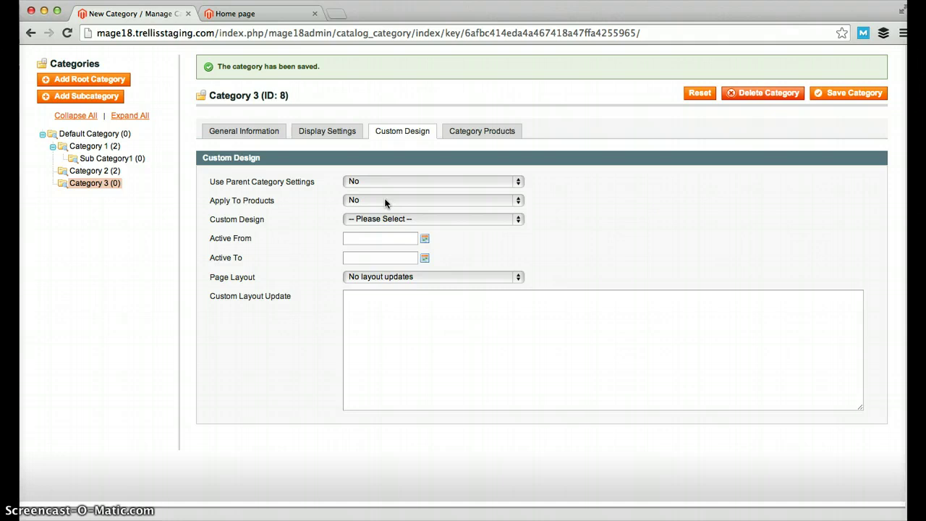
click(381, 199)
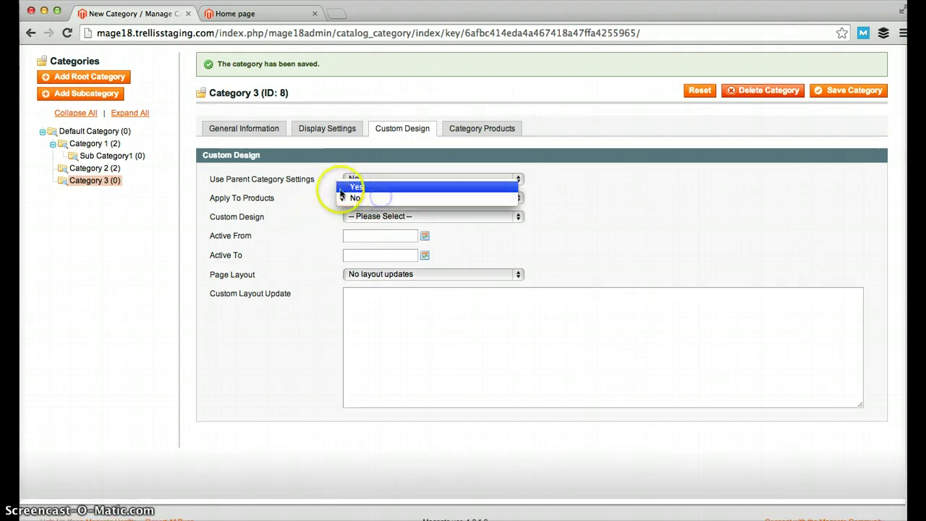
click(340, 197)
click(376, 218)
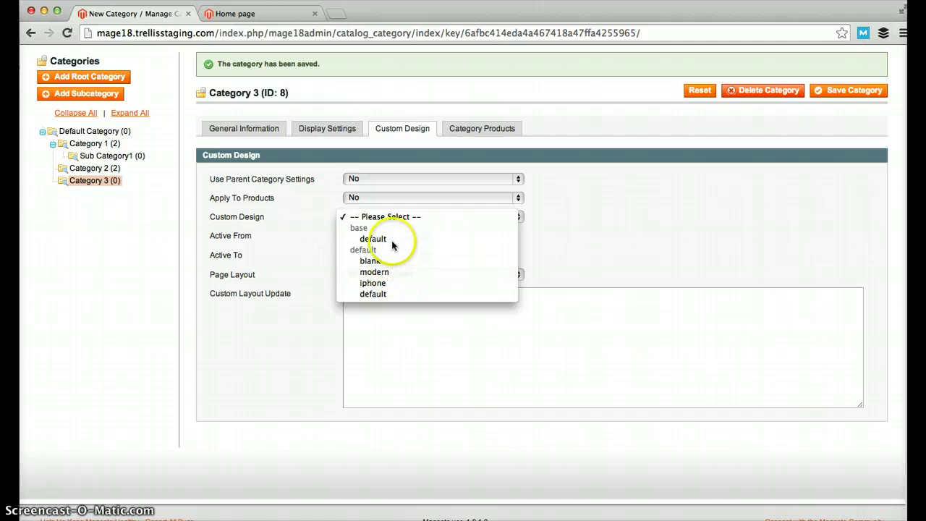
click(313, 228)
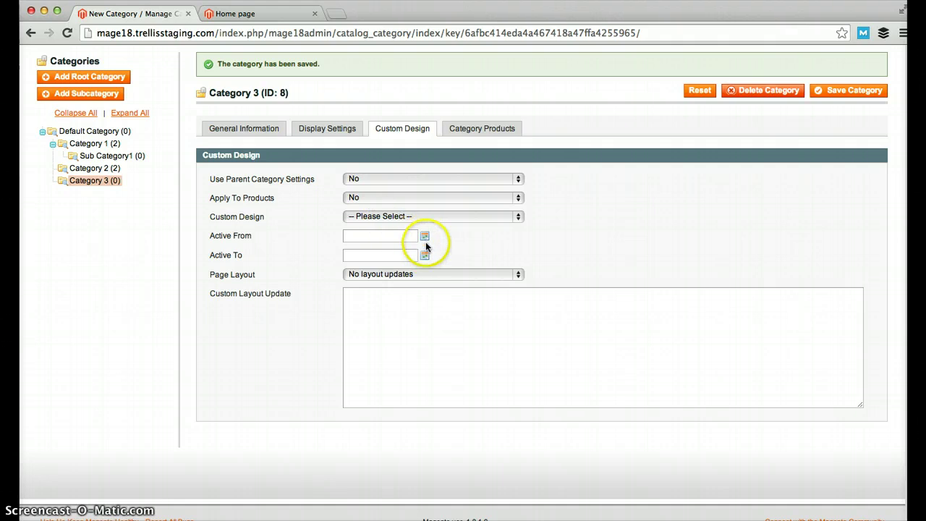
scroll(426, 243, down, 1)
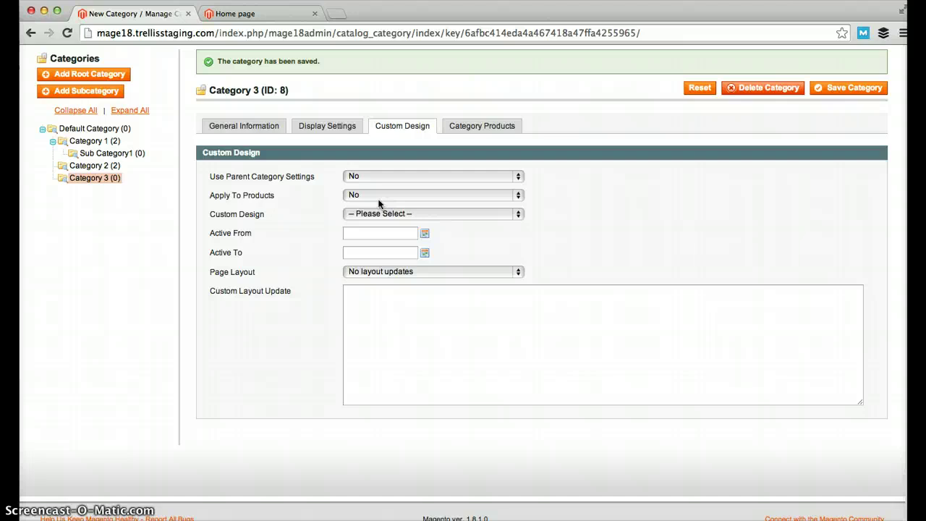
click(424, 234)
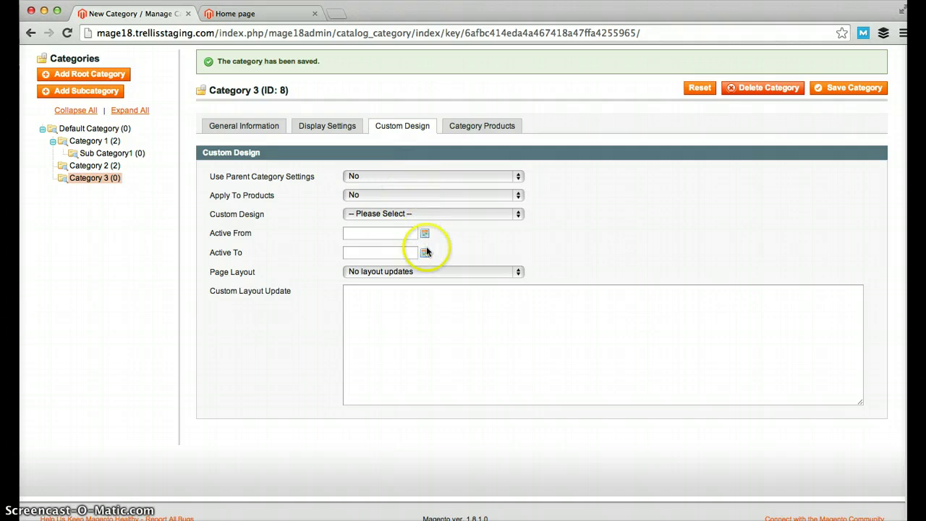
Look over the page layout options and the current storefront Category 3 page
click(375, 272)
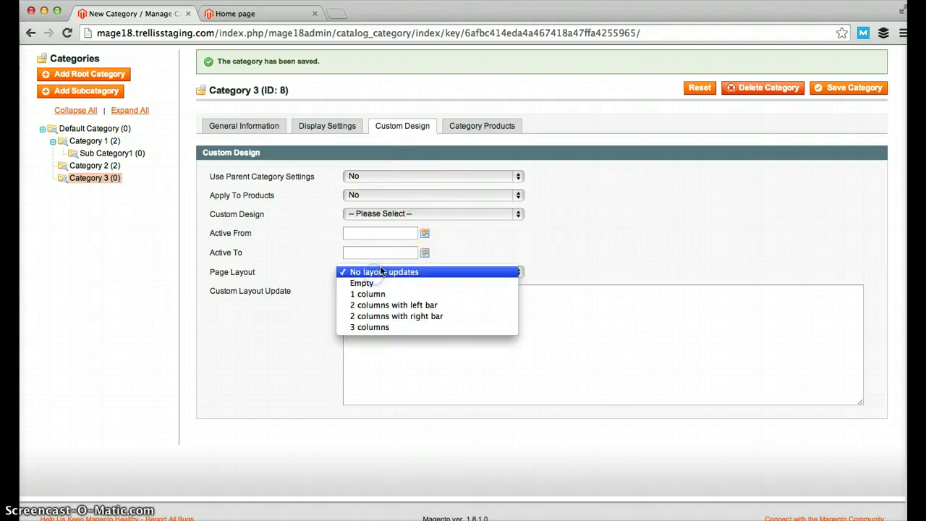
click(296, 282)
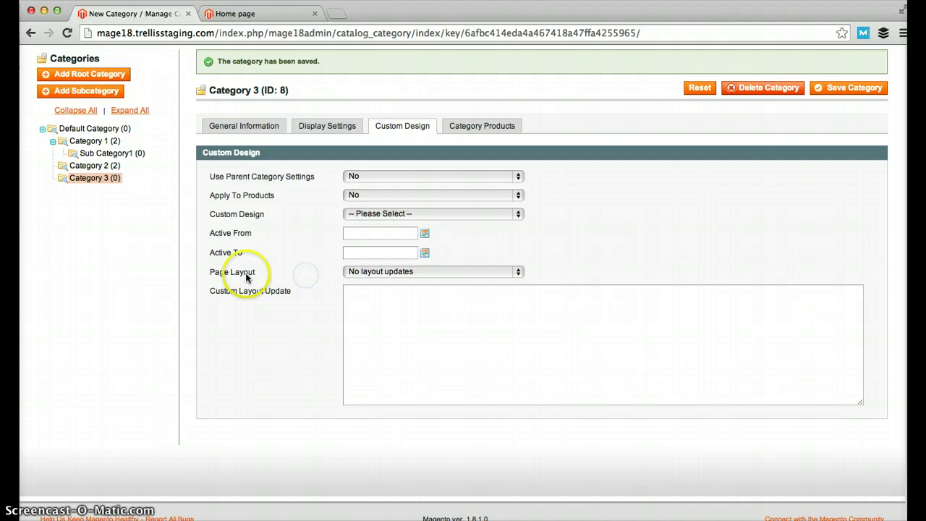
click(236, 12)
click(303, 116)
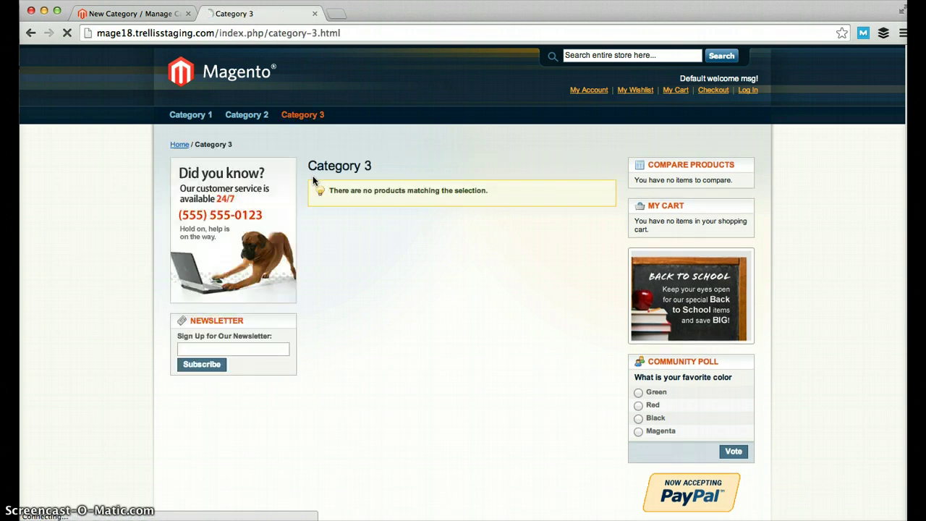
drag(355, 252, 383, 235)
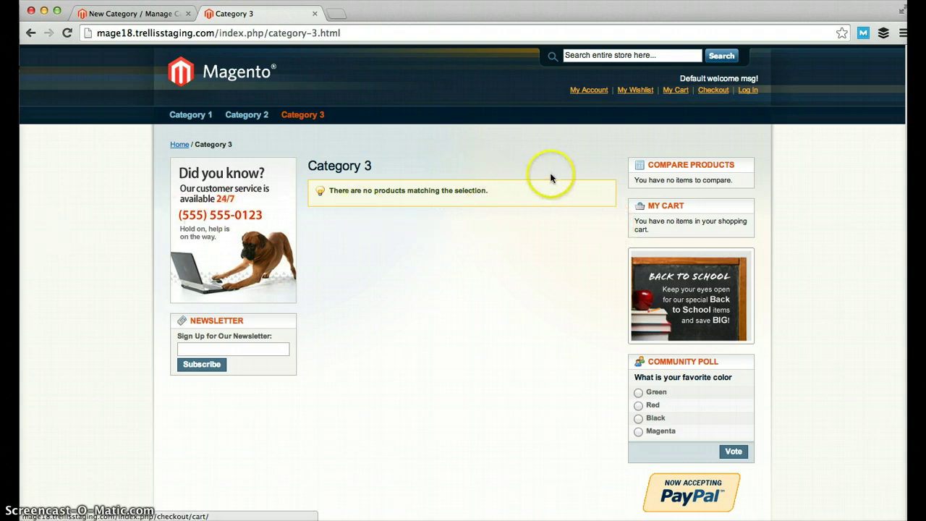
click(165, 11)
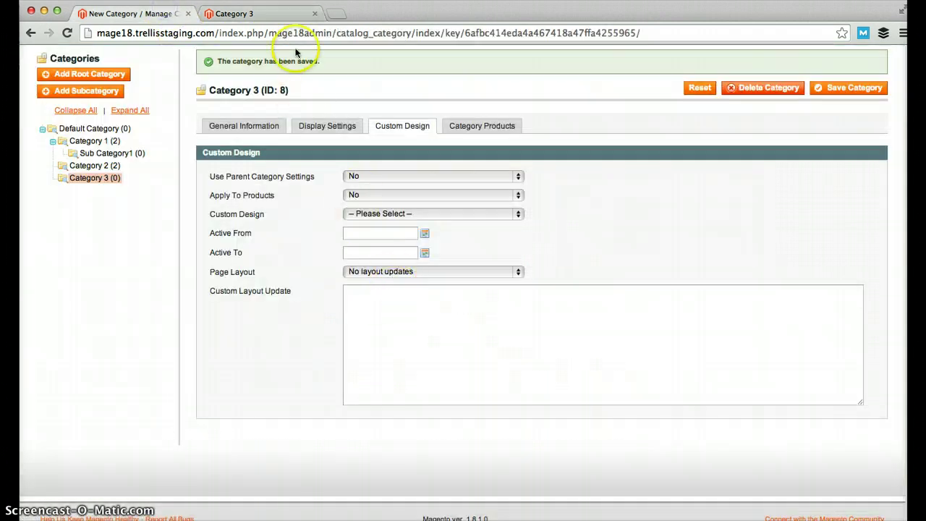
click(275, 16)
scroll(572, 298, down, 2)
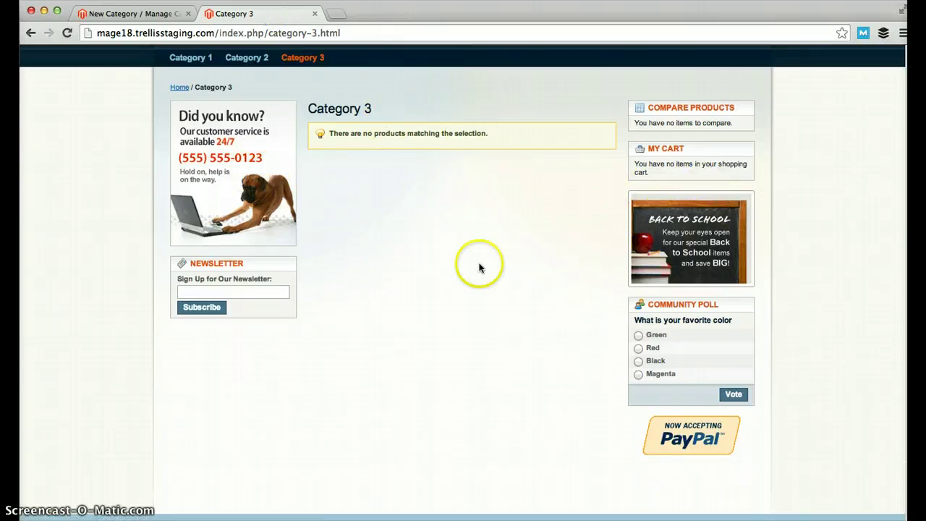
click(132, 16)
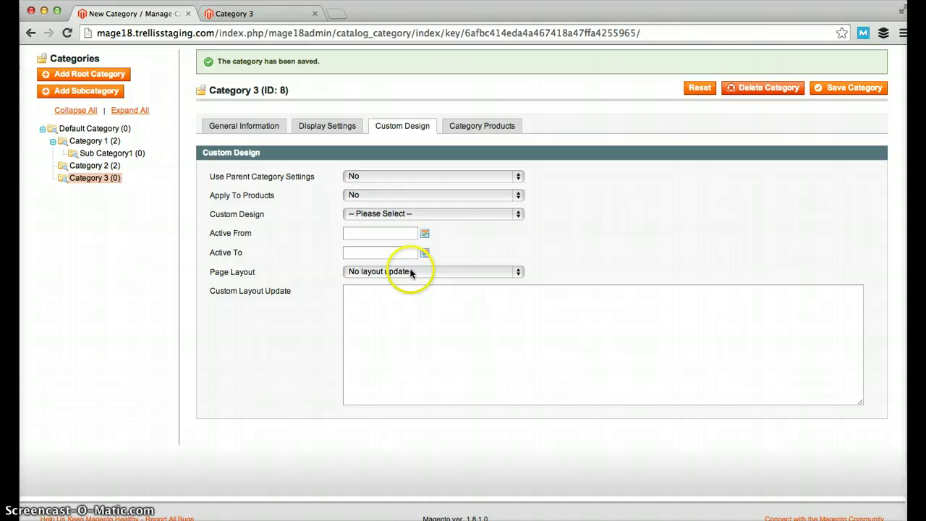
Set Page Layout to '2 columns with left bar', save, and reload the storefront Category 3 page
click(405, 273)
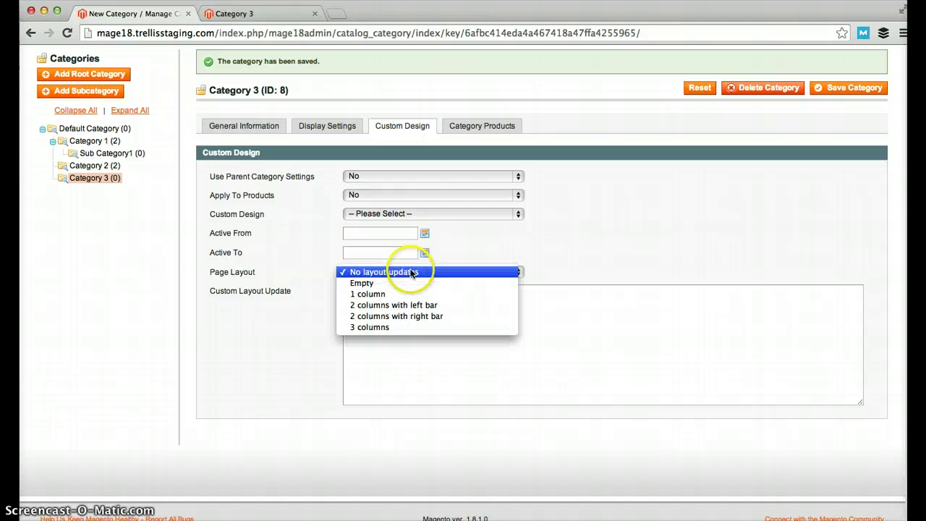
click(403, 306)
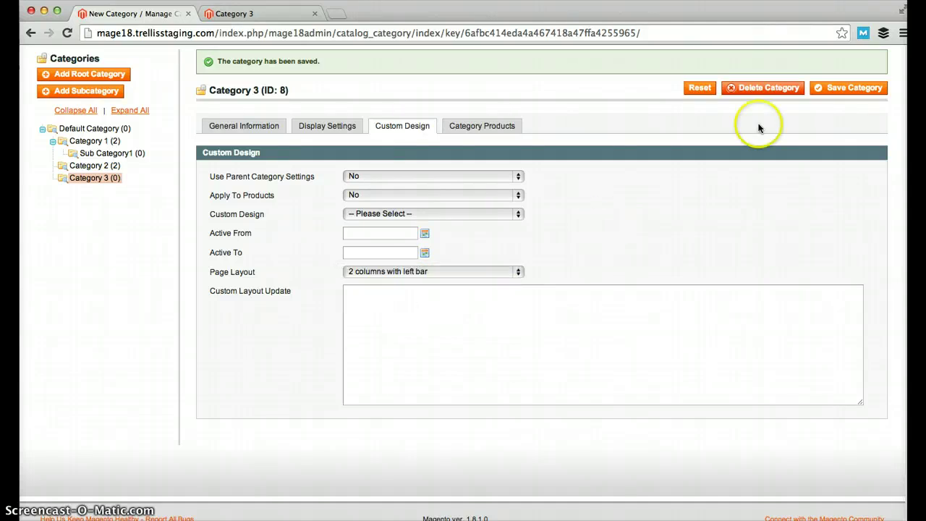
click(833, 87)
click(264, 14)
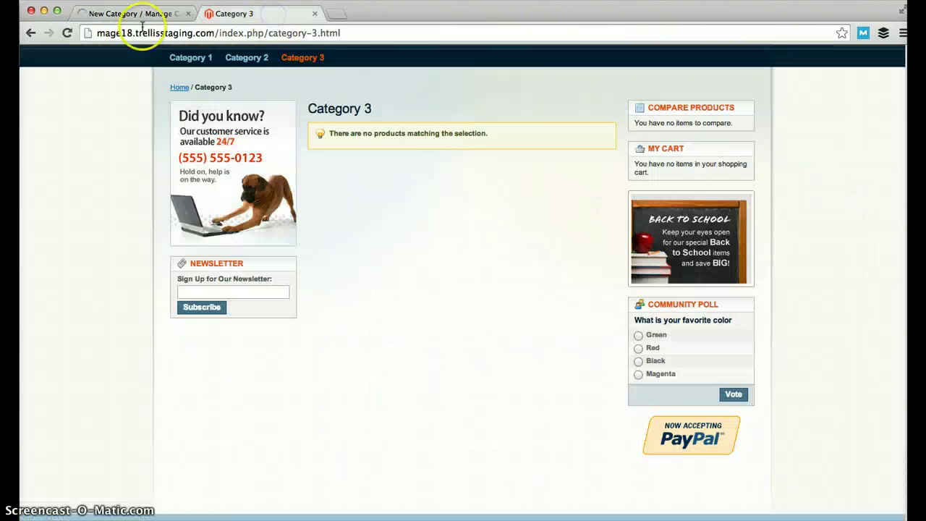
click(134, 14)
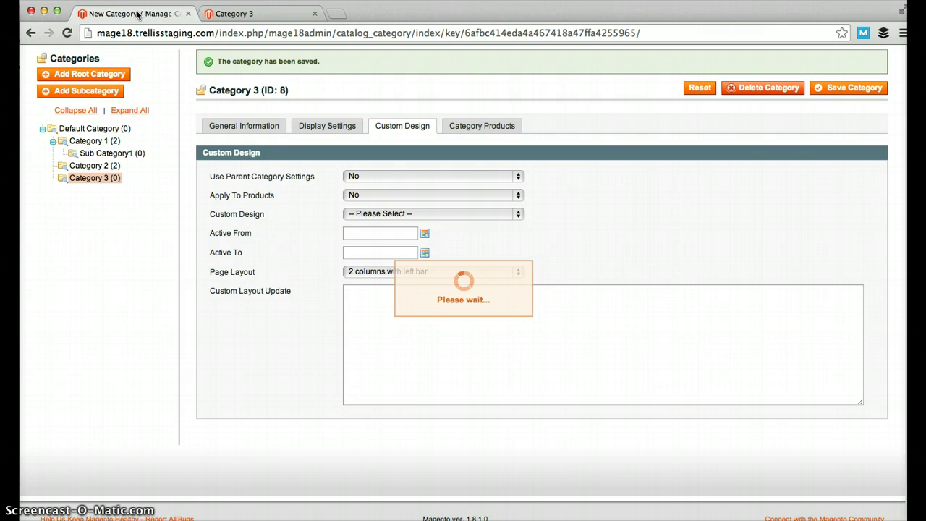
click(257, 13)
right_click(127, 180)
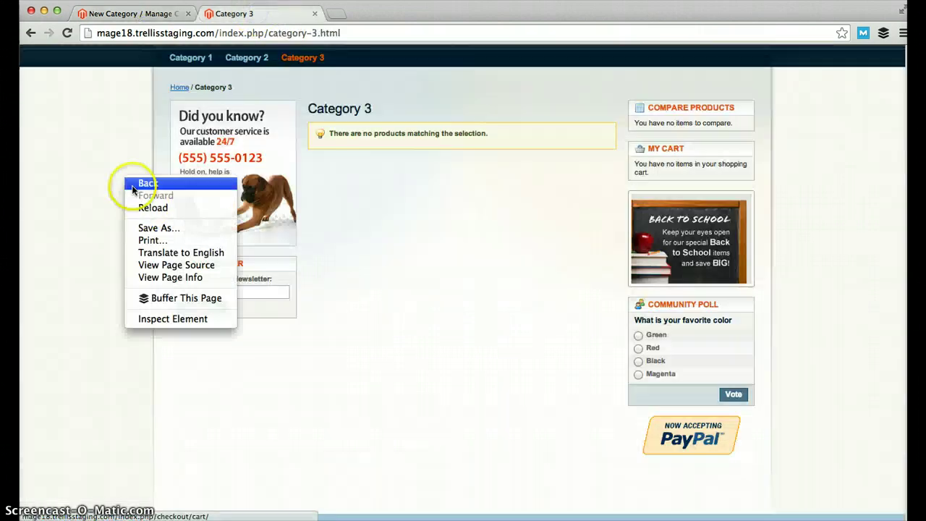
click(150, 207)
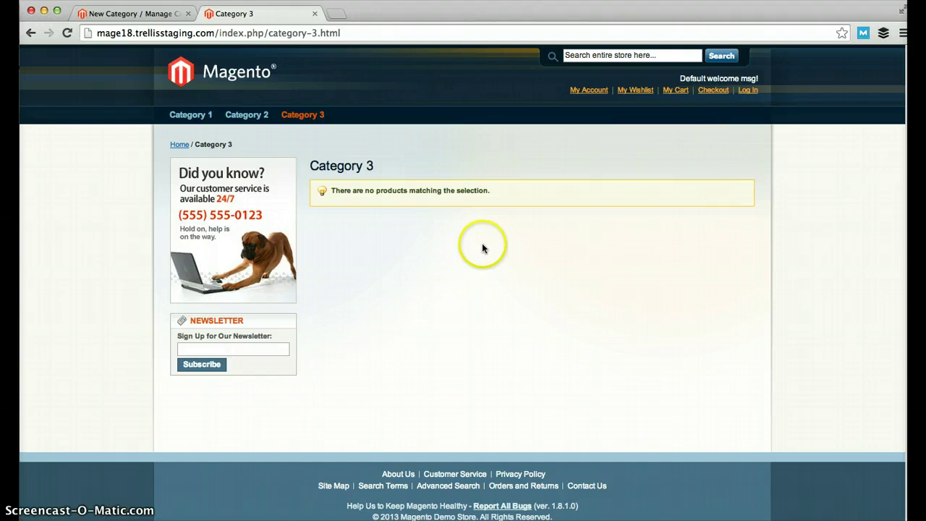
click(155, 13)
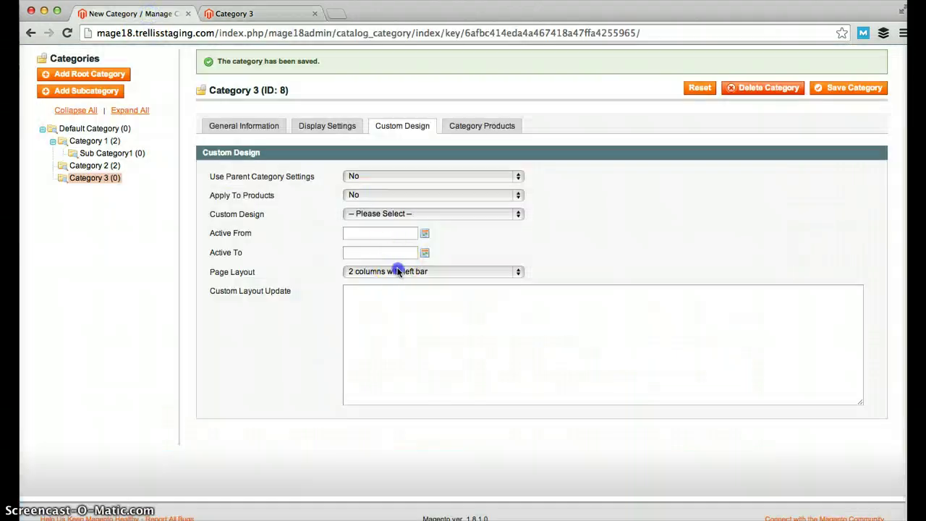
click(393, 271)
click(314, 265)
click(380, 310)
click(371, 305)
scroll(378, 335, up, 2)
scroll(368, 340, down, 3)
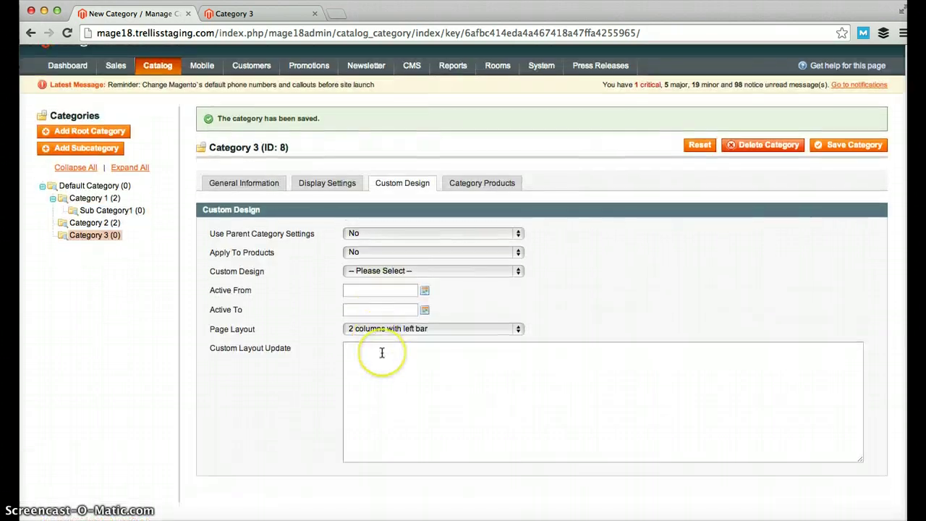
scroll(382, 352, up, 1)
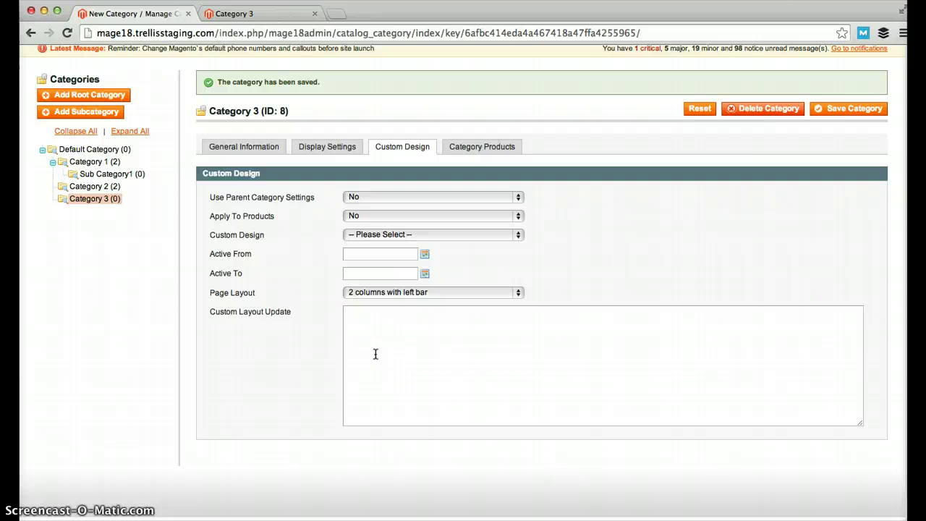
scroll(376, 354, up, 1)
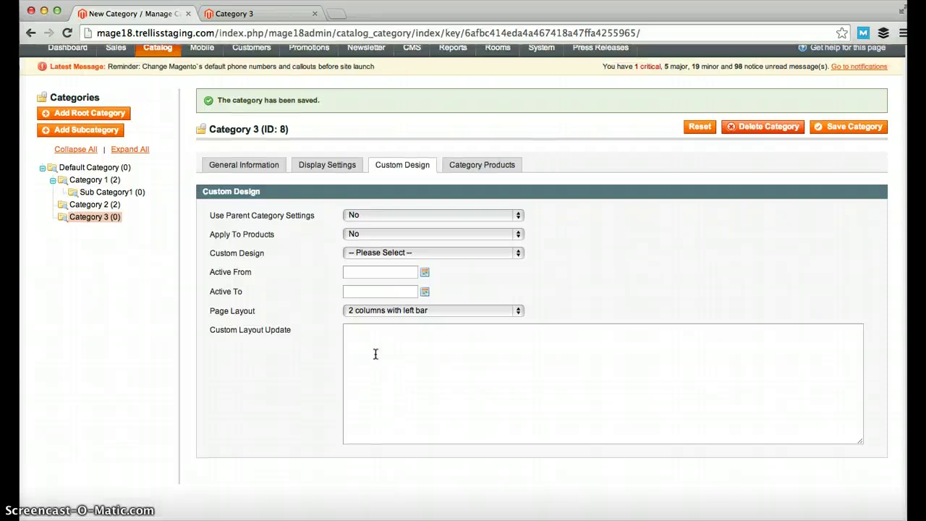
click(363, 359)
scroll(328, 343, up, 1)
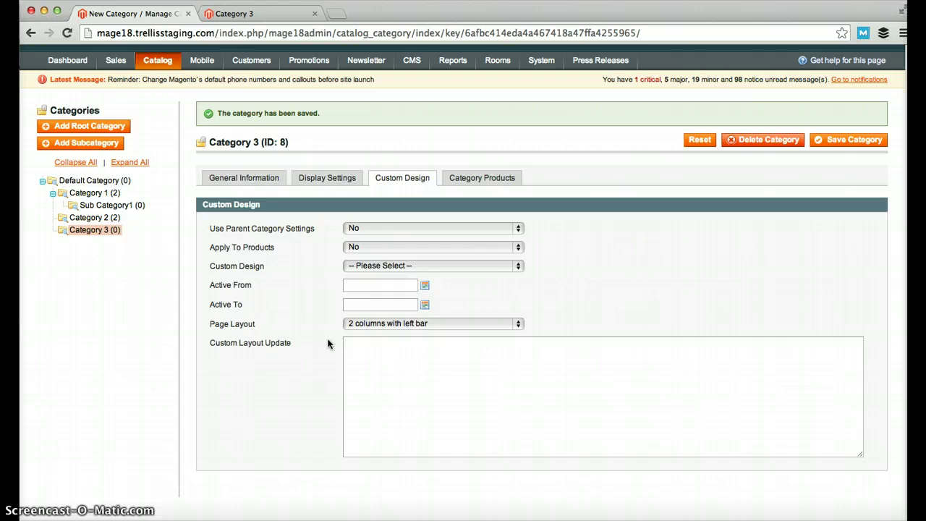
click(378, 344)
Check Category 3's products, then show Category 1's products: Product 5 and Product 2
click(482, 179)
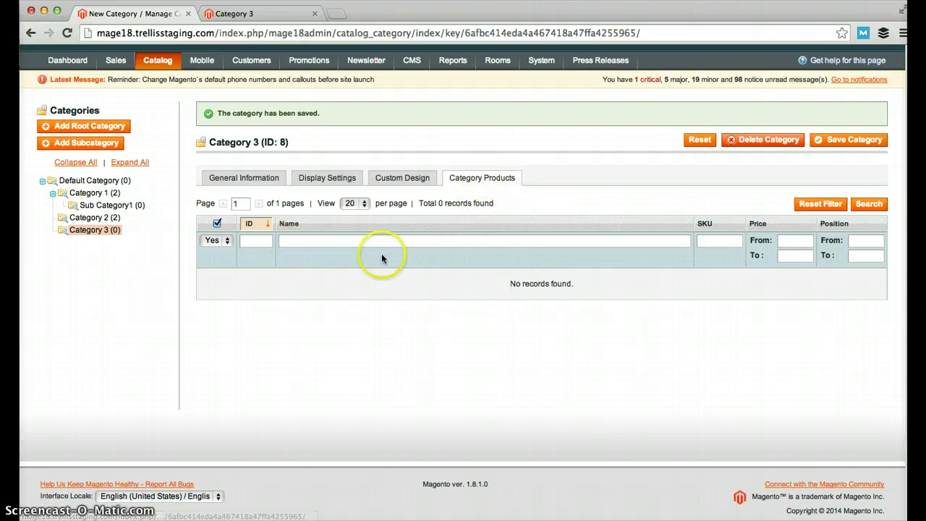
scroll(172, 226, up, 1)
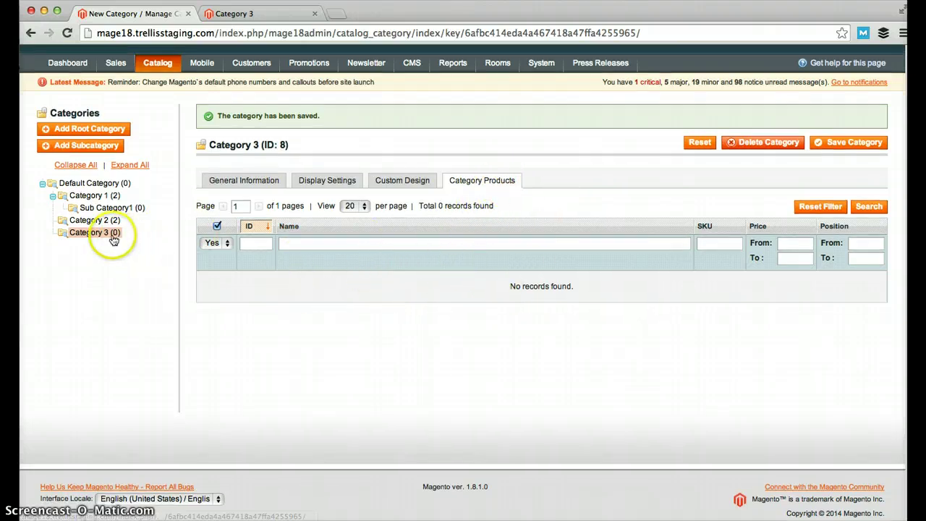
click(90, 196)
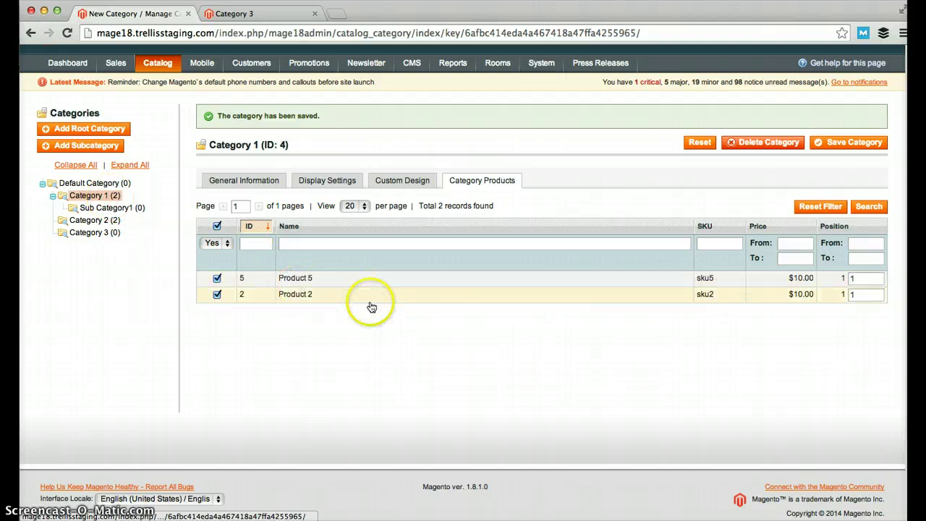
scroll(368, 300, up, 2)
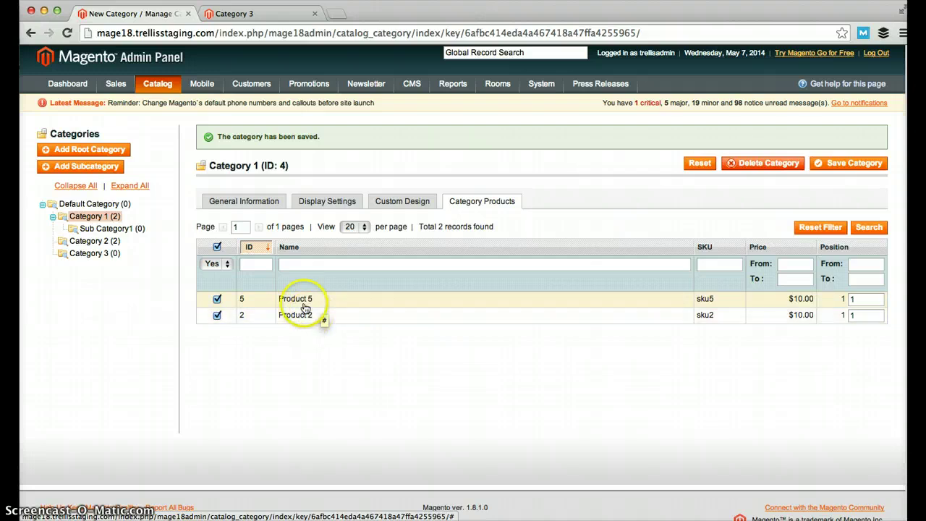
mouse_move(158, 83)
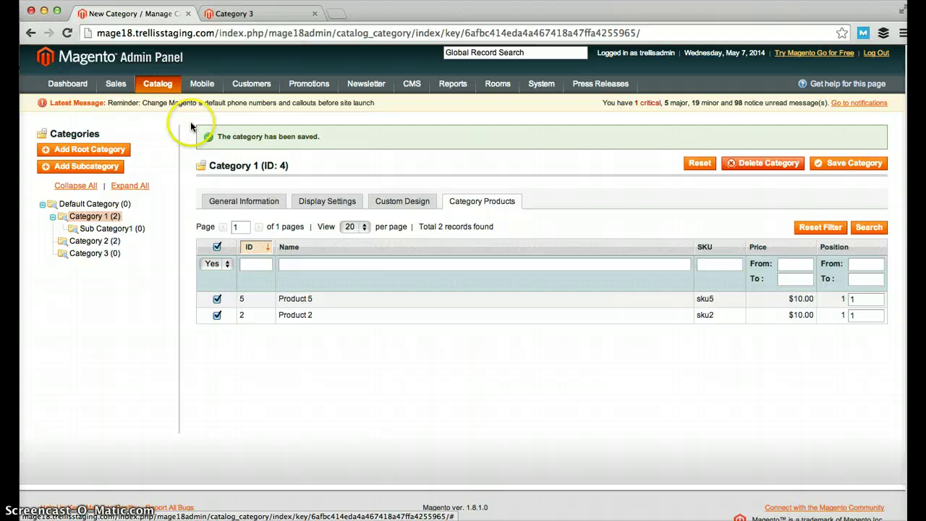
right_click(168, 100)
Open Manage Products in a new tab and toggle Category 1's product checkboxes off and on
click(241, 107)
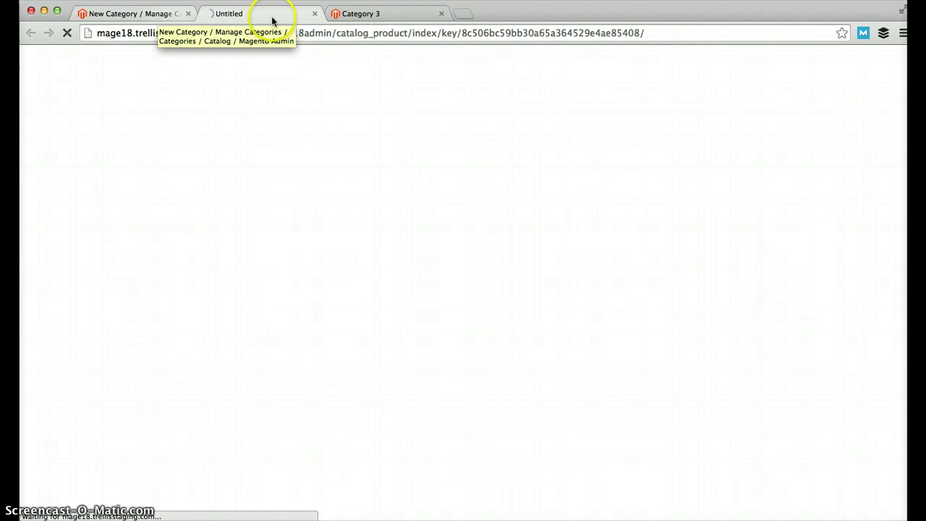
click(173, 13)
click(217, 314)
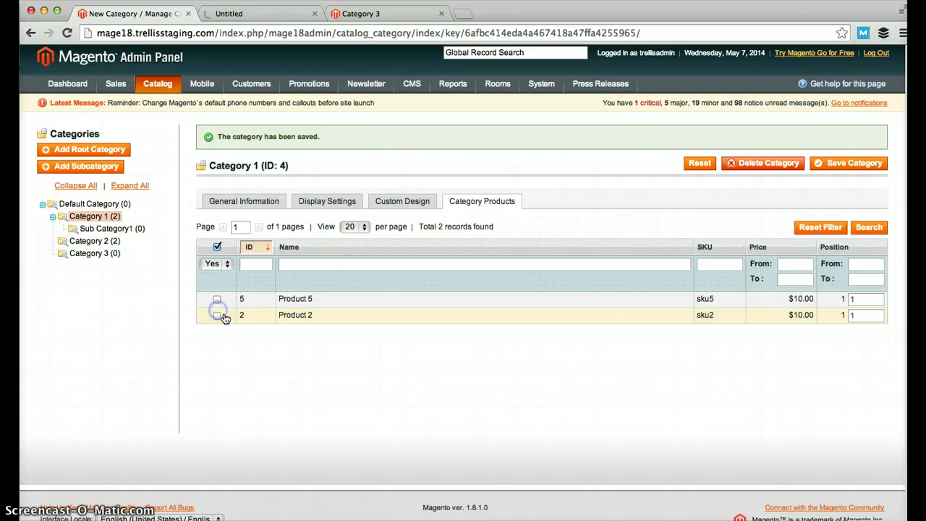
click(218, 314)
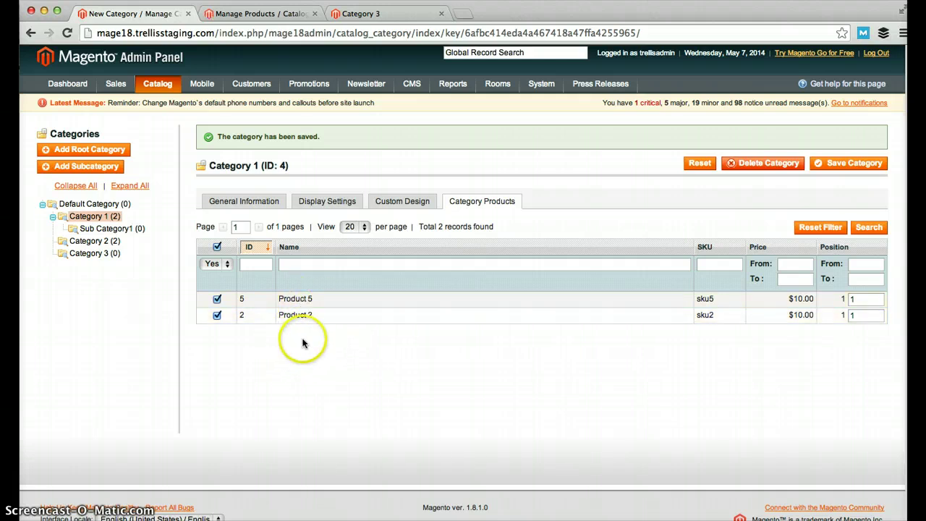
Compare the two tabs and open Product 2's edit page from the full product list
click(272, 15)
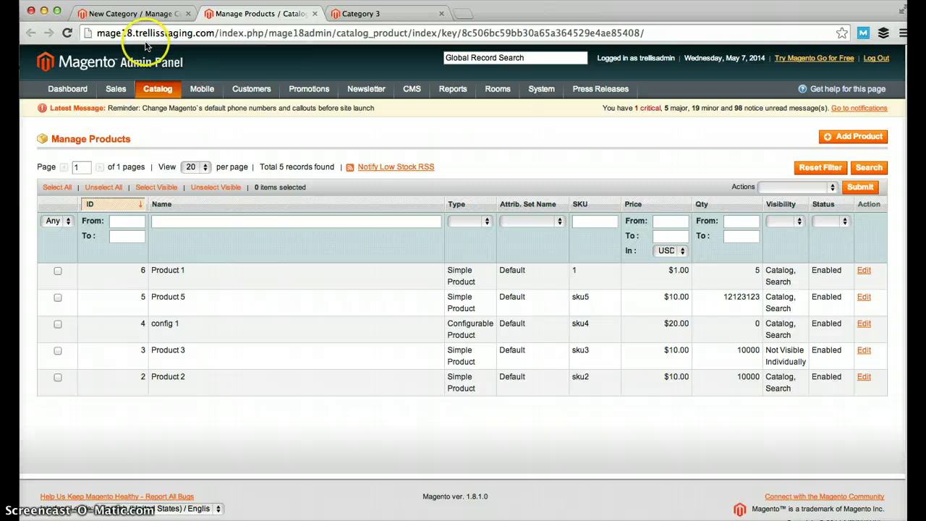
click(135, 13)
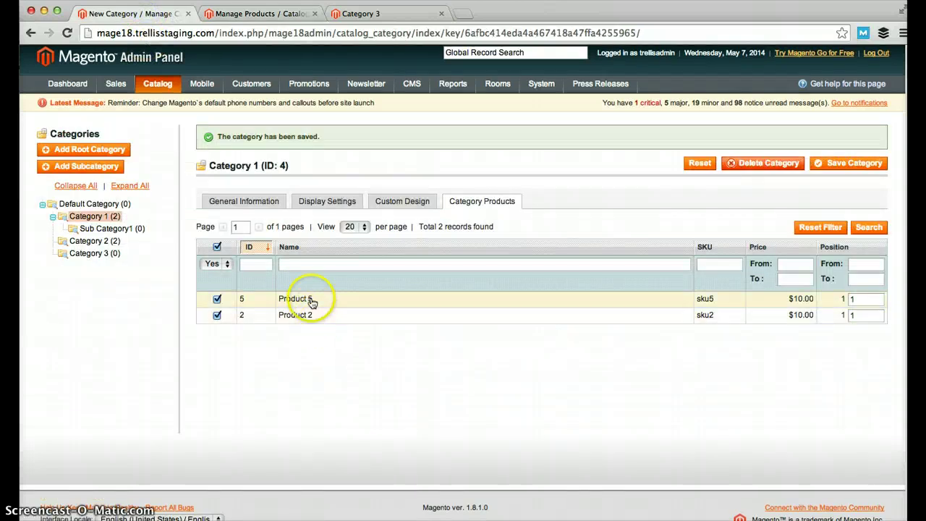
click(250, 14)
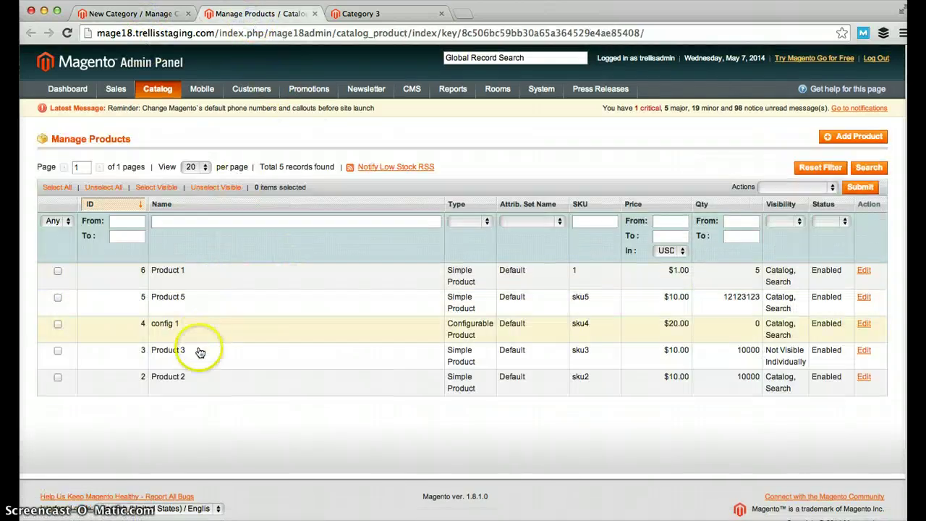
click(196, 376)
click(163, 13)
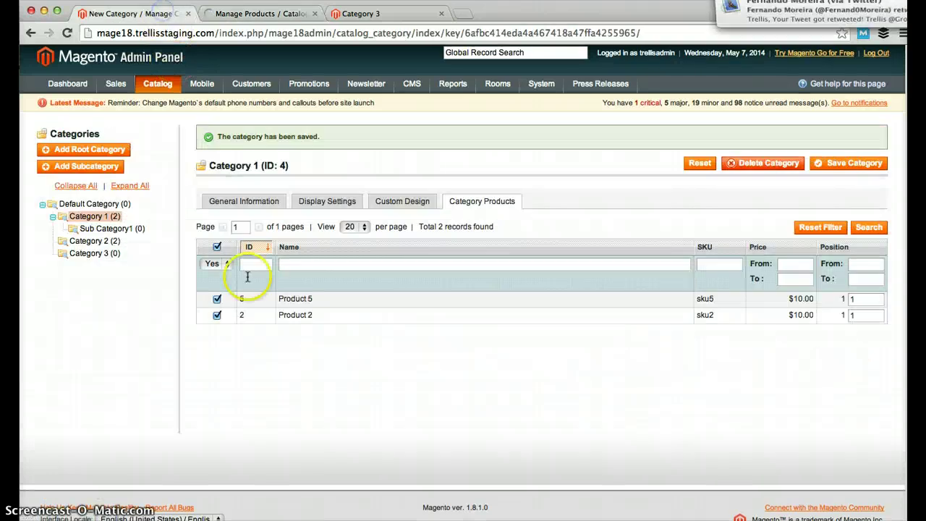
click(273, 14)
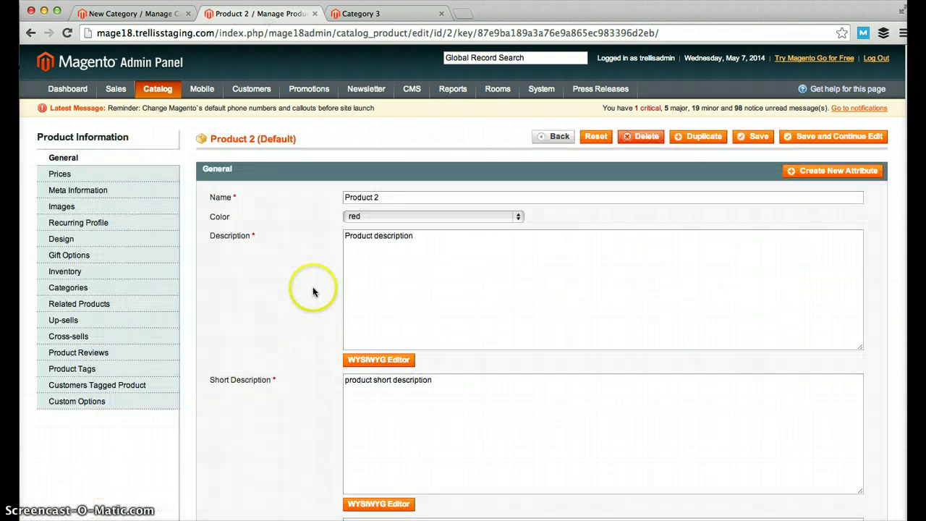
Check that Product 2's Categories tab includes Category 1, then return to Category 1's product list
scroll(155, 269, down, 1)
click(124, 277)
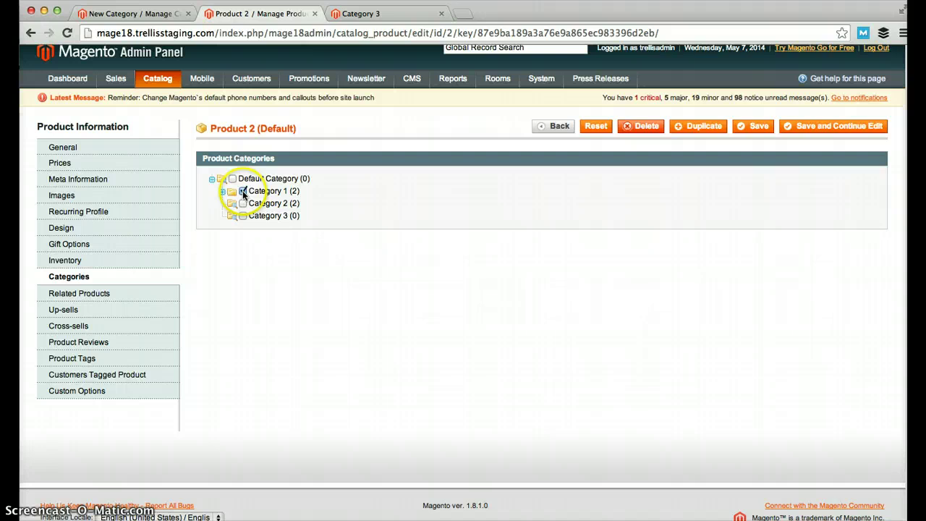
click(222, 193)
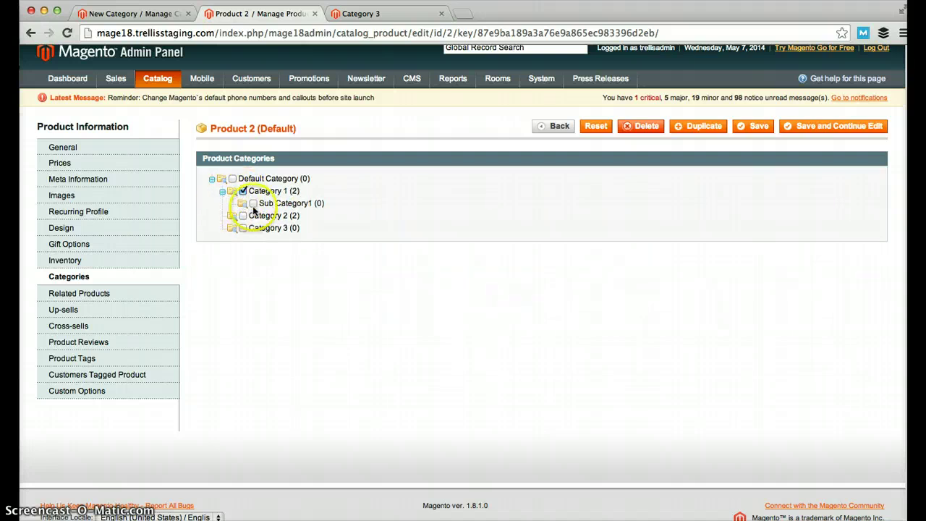
click(160, 15)
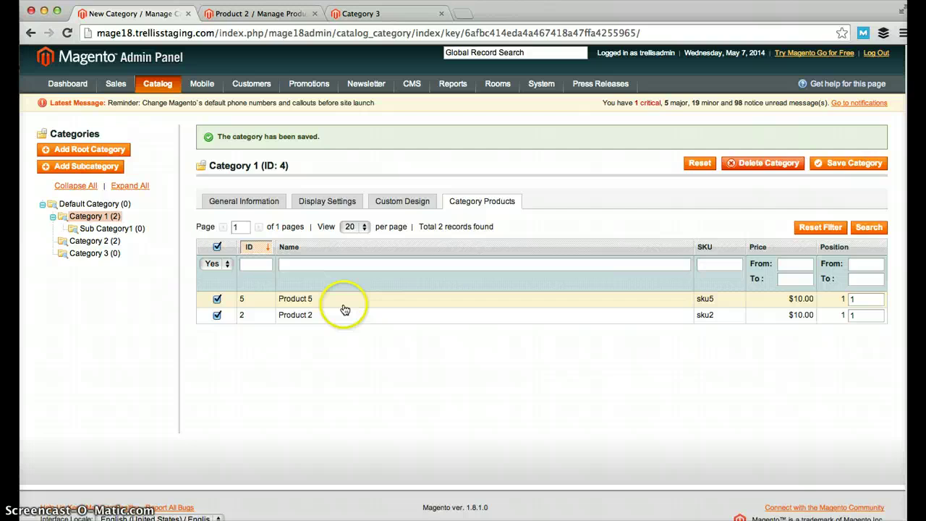
Review Category 1's General Information and Display Settings, then load Sub Category1 and Category 2 (ID 5)
click(252, 205)
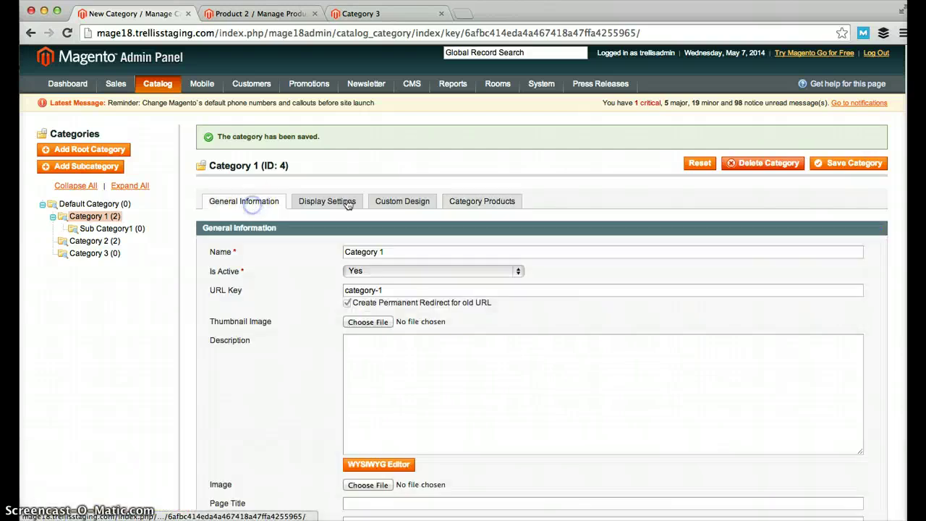
click(308, 202)
click(269, 203)
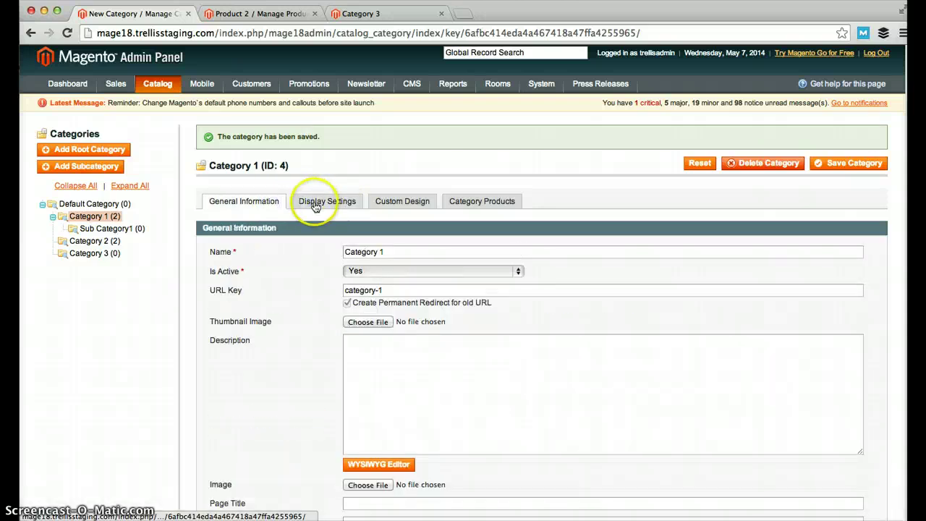
scroll(319, 206, up, 1)
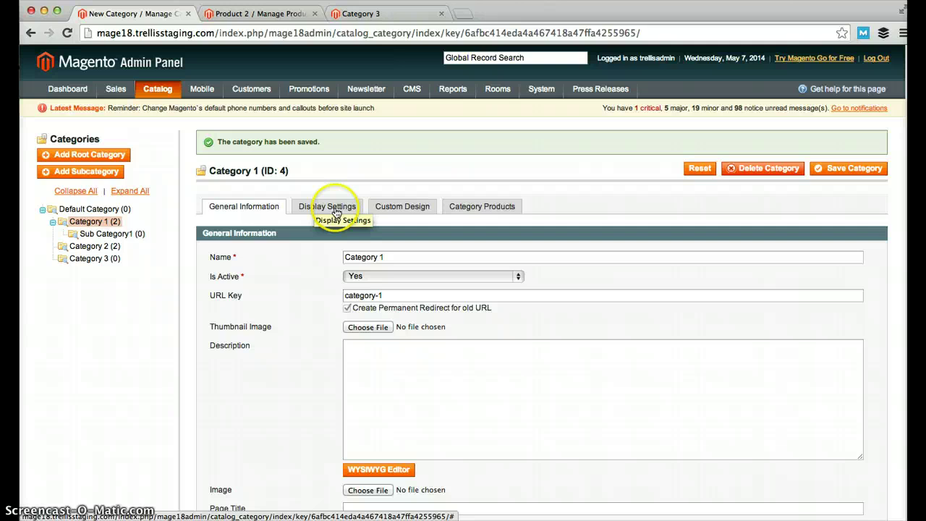
scroll(309, 217, down, 1)
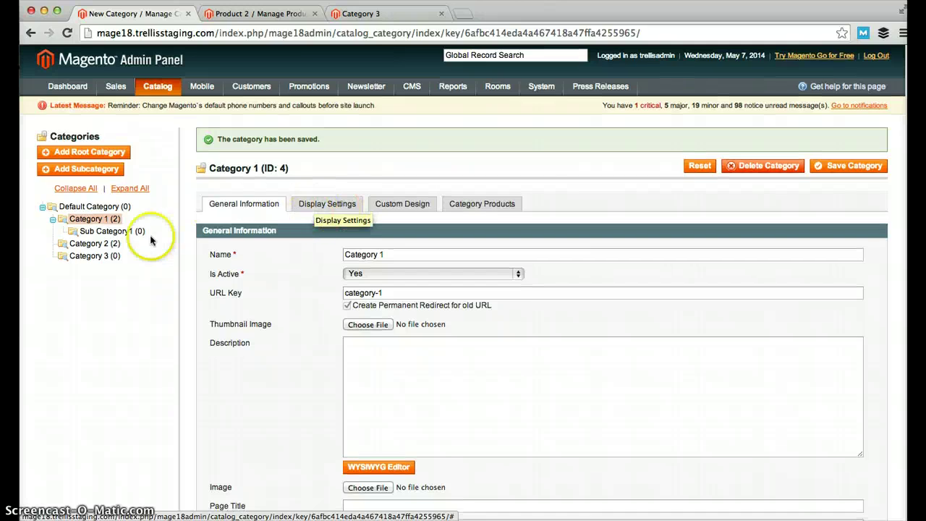
click(107, 232)
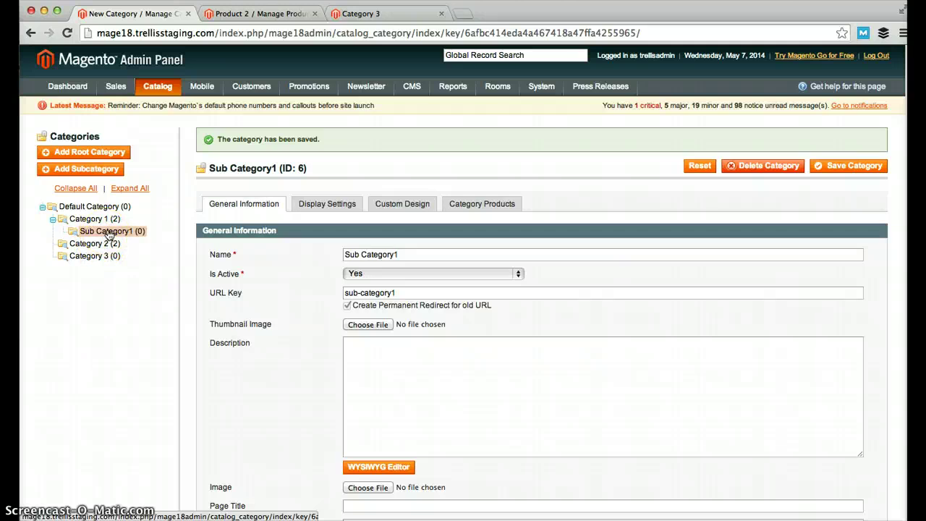
click(104, 246)
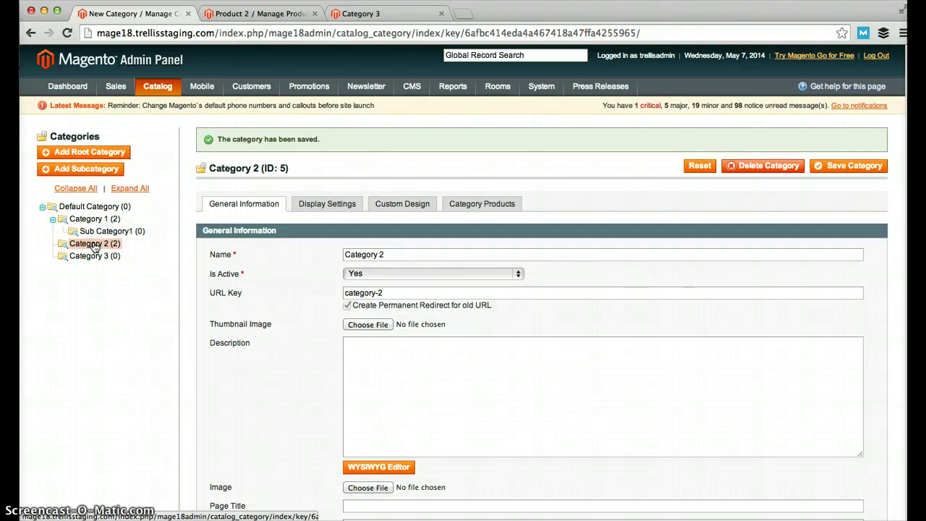
Drag Category 2 into Category 1 below Sub Category1, then load Default Category (ID 2)
drag(93, 247, 91, 265)
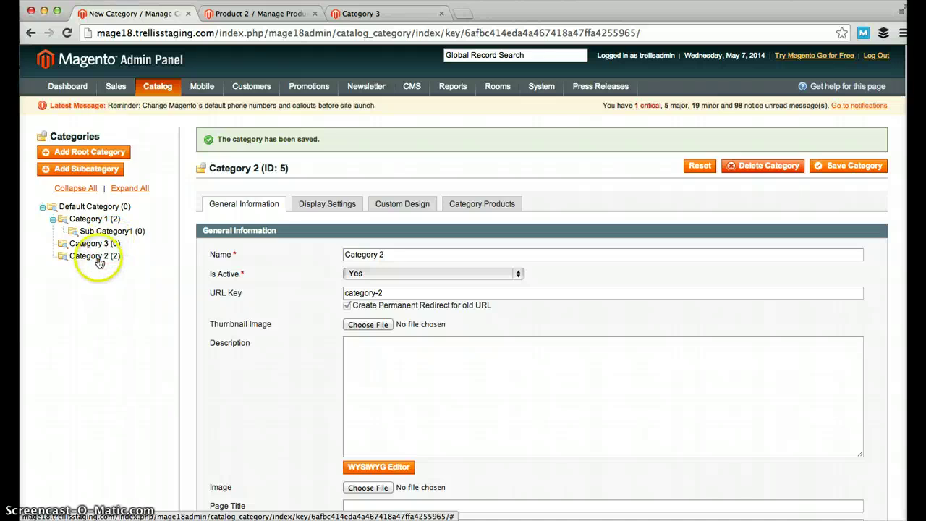
click(96, 259)
mouse_move(88, 257)
mouse_down()
mouse_move(95, 233)
mouse_move(91, 241)
mouse_up()
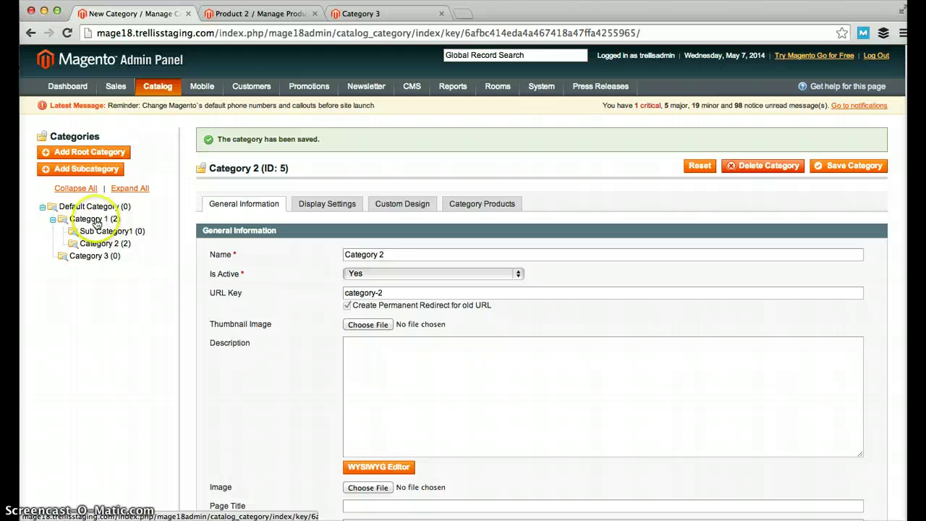
click(96, 208)
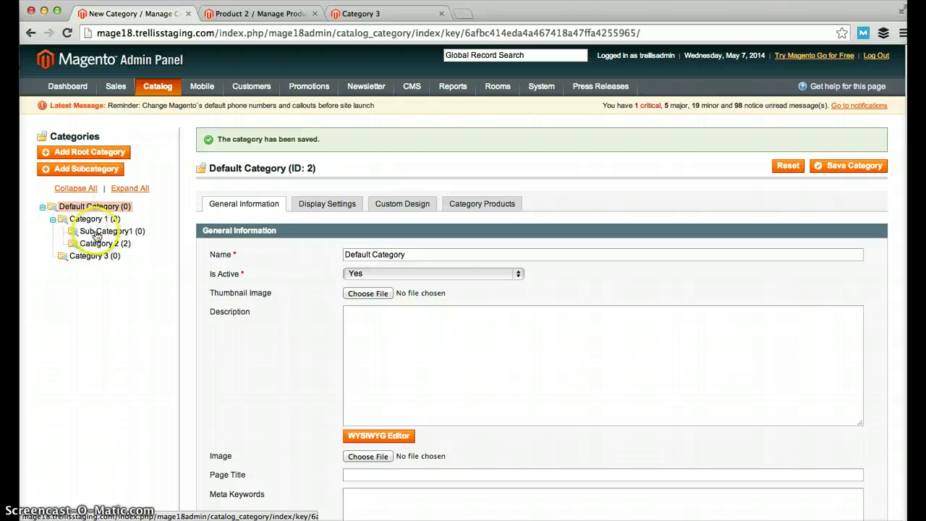
Select Sub Category1 (ID 6) in the category tree to show its General Information
click(97, 232)
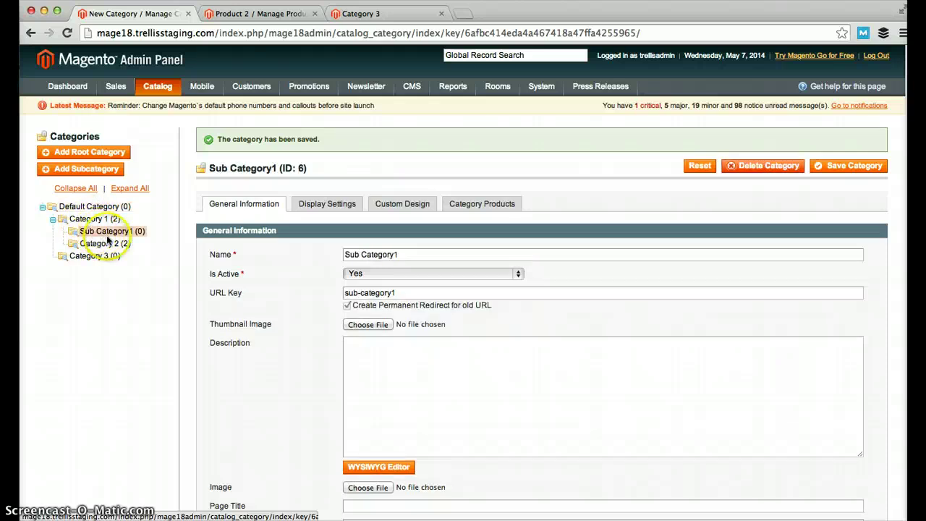